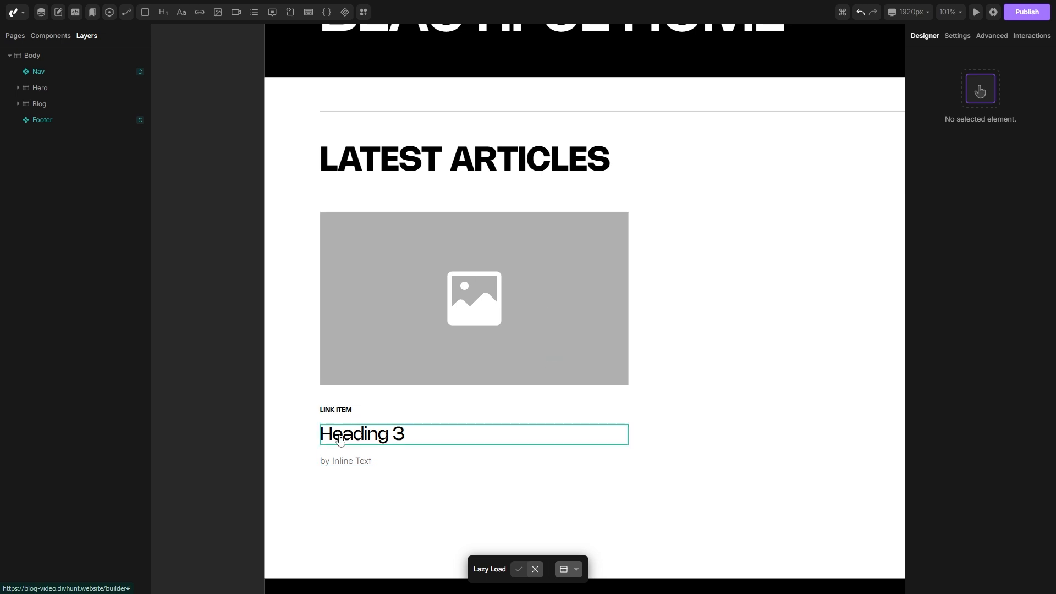
# Step: Open the Blog single page nested under Blog and view its full template layout
pyautogui.scroll(-5, 720, 389)
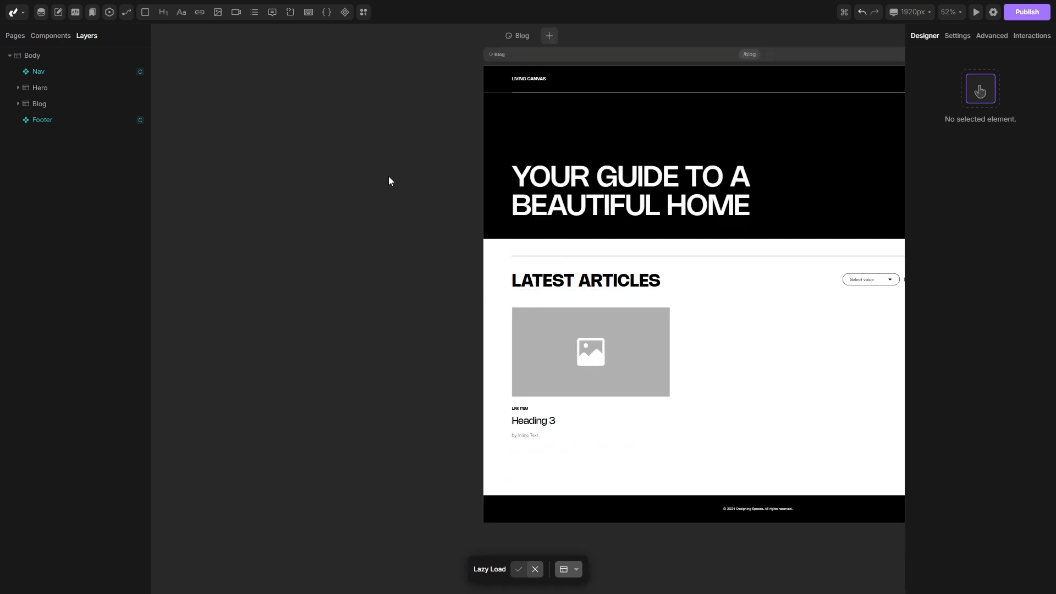
pyautogui.click(17, 36)
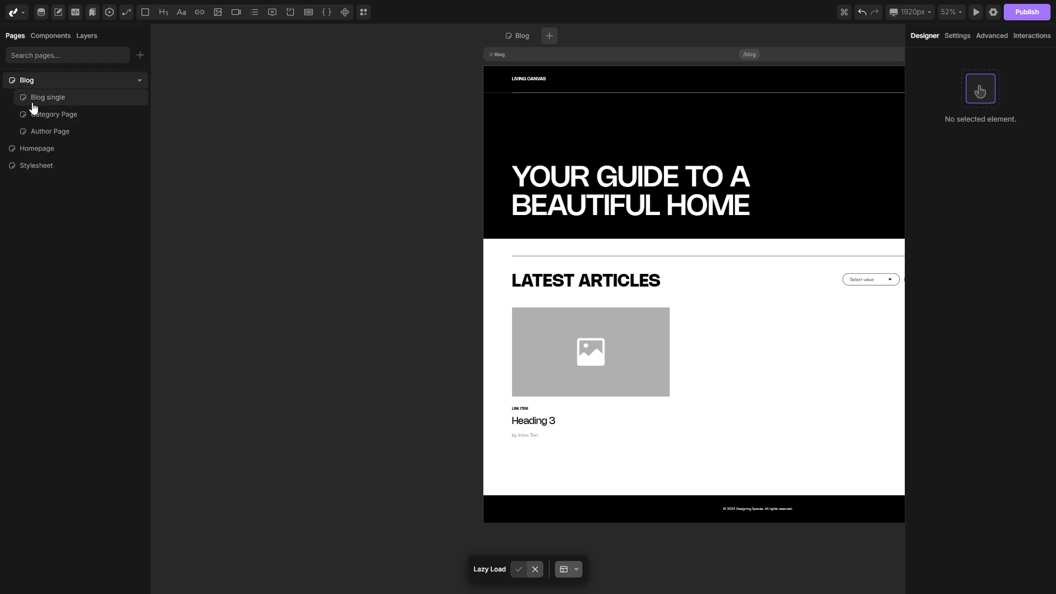
pyautogui.click(74, 104)
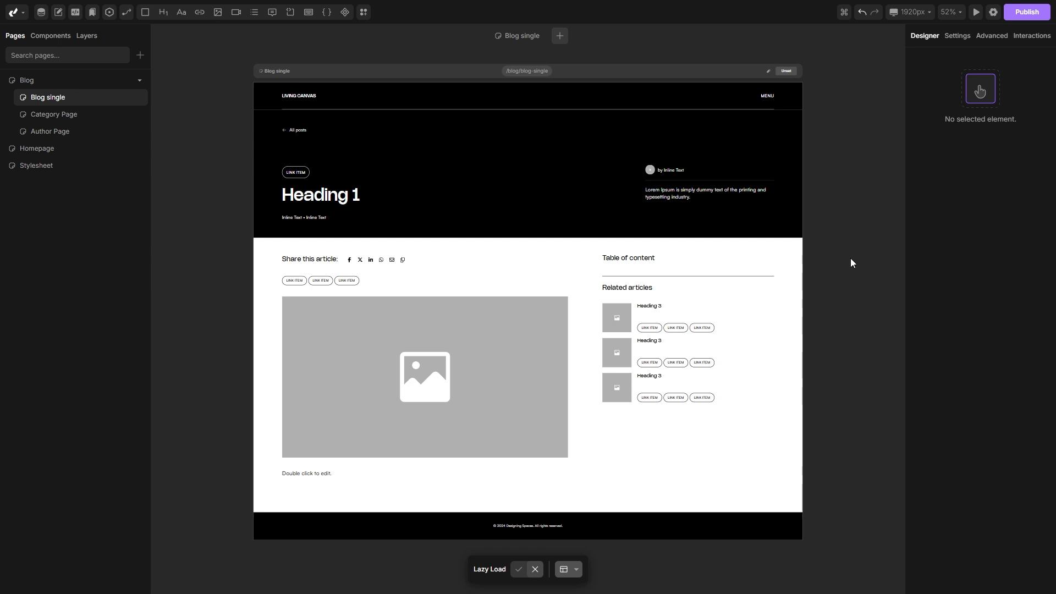
pyautogui.scroll(-2, 850, 259)
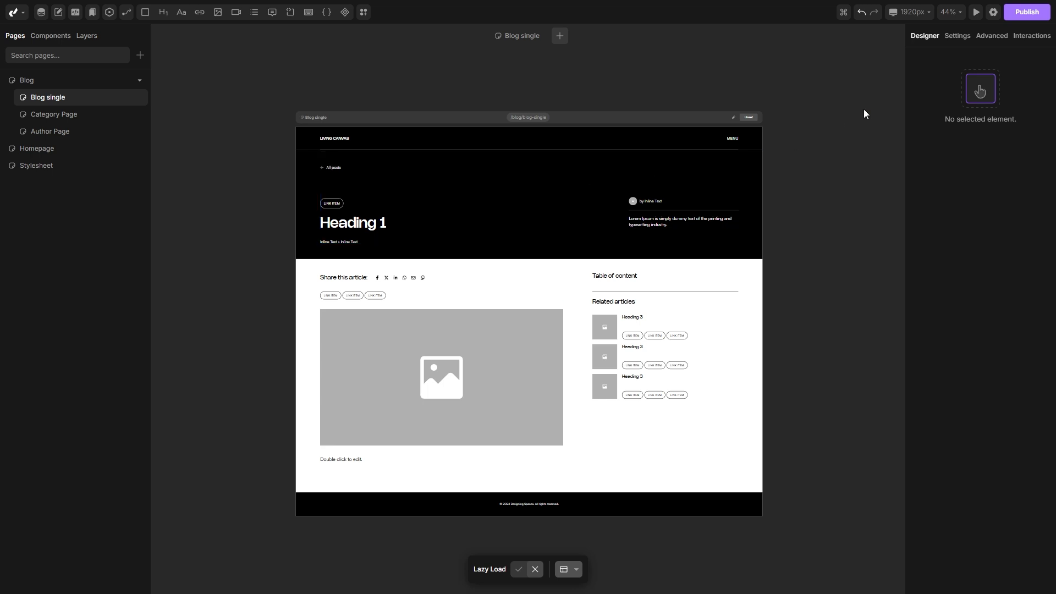
# Step: Check in the project's application listing whether Collections is installed, and return to the page builder
pyautogui.click(993, 12)
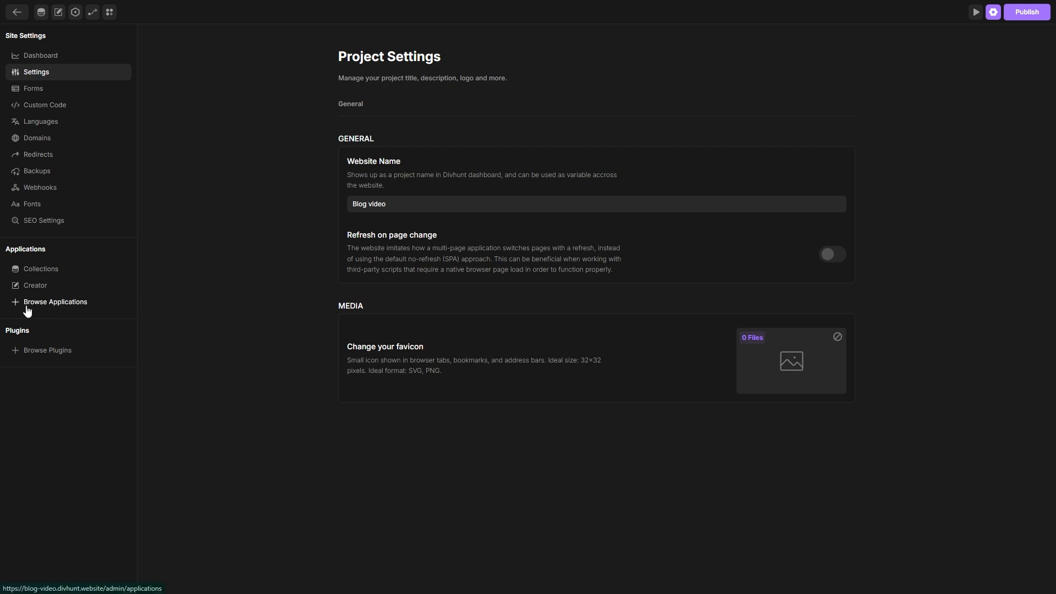
pyautogui.click(59, 306)
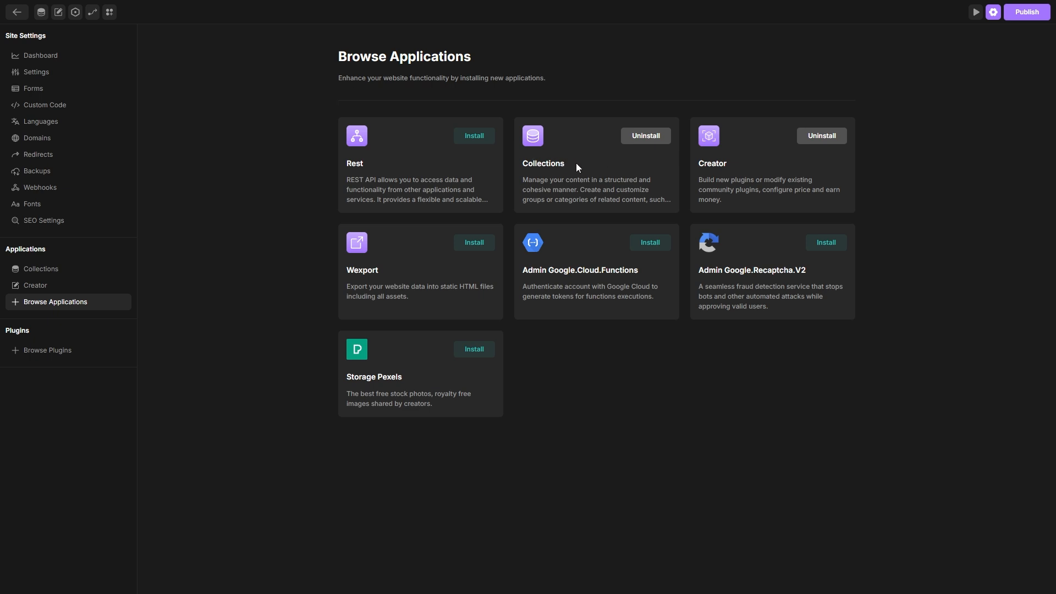
pyautogui.click(994, 13)
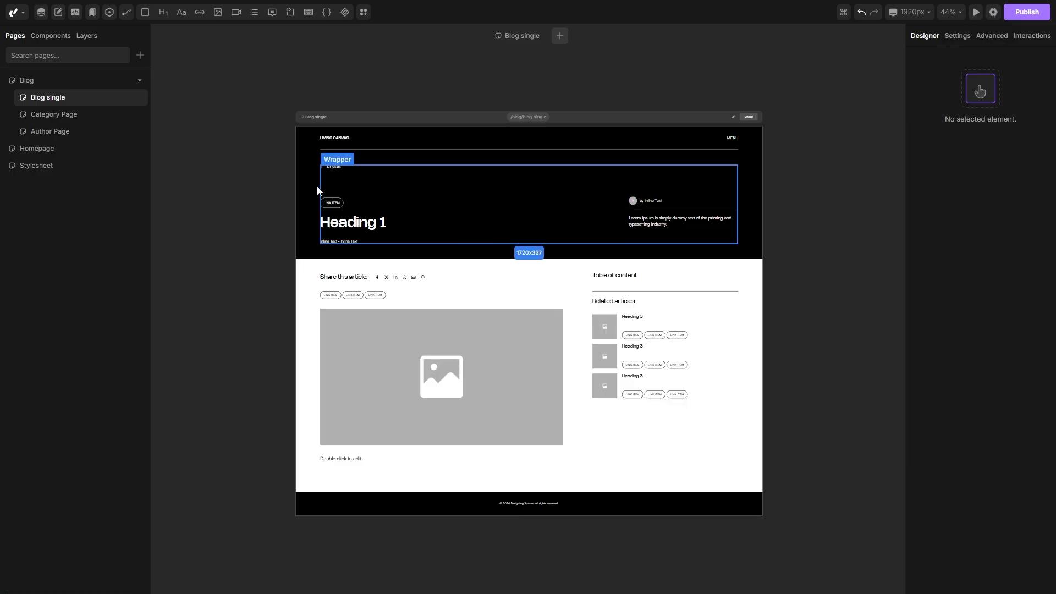
# Step: Create a new collection named Blog and leave its structure editor
pyautogui.click(41, 17)
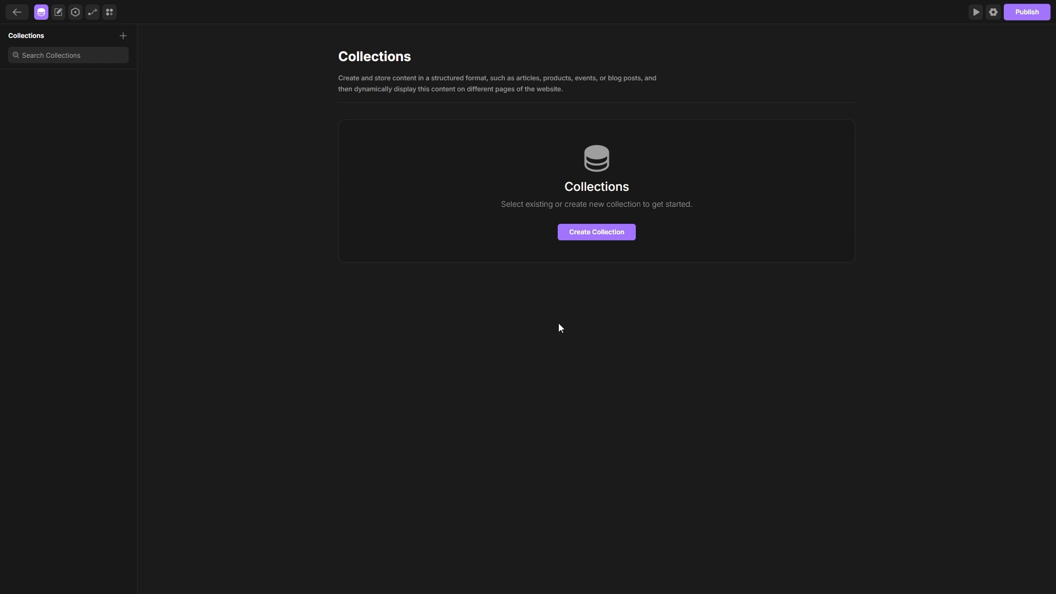
pyautogui.click(593, 240)
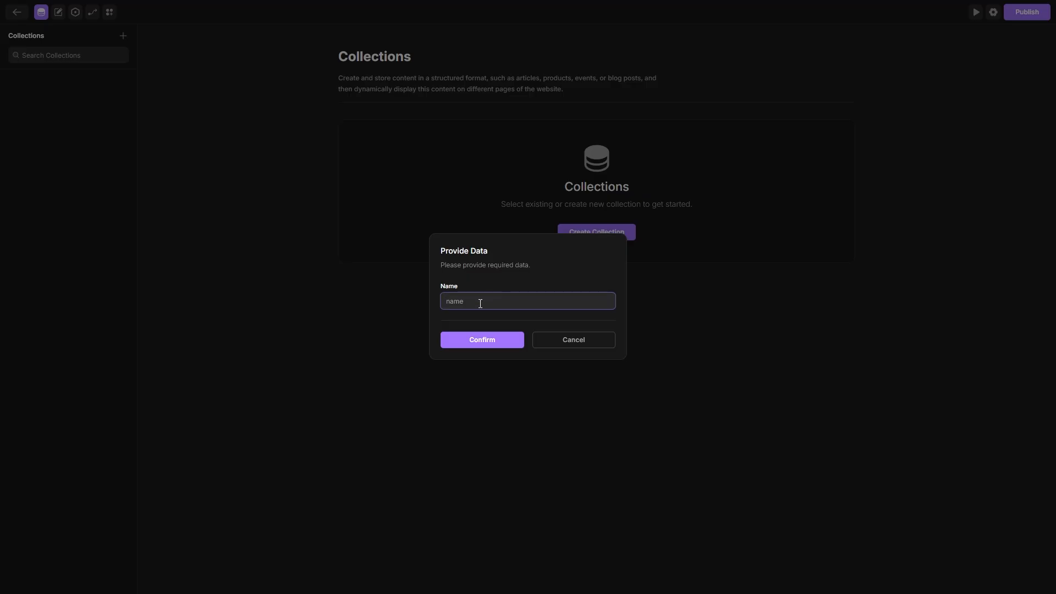
pyautogui.write('Blog')
pyautogui.click(467, 340)
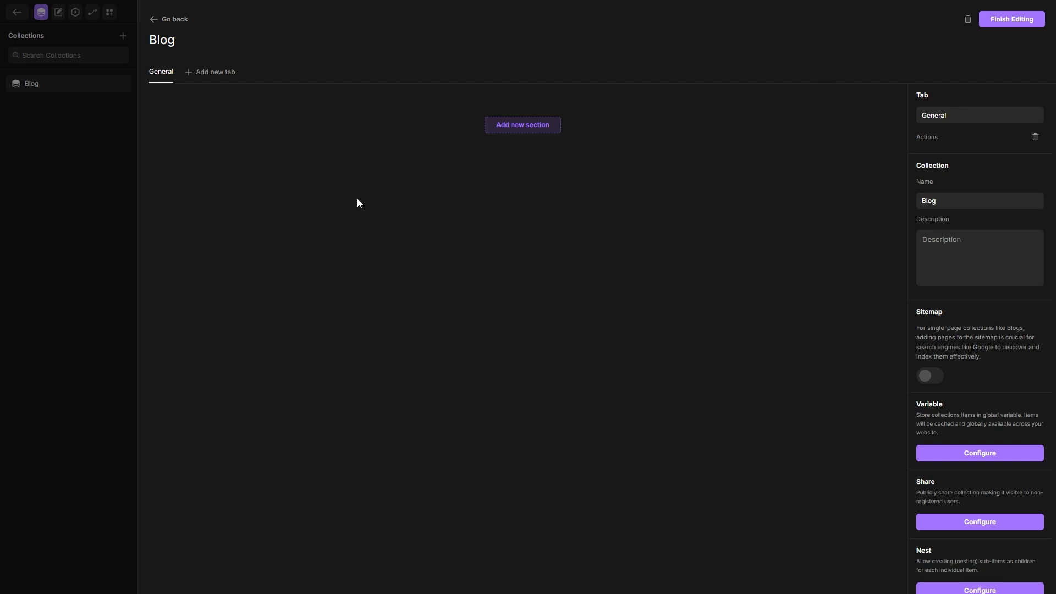
pyautogui.click(167, 19)
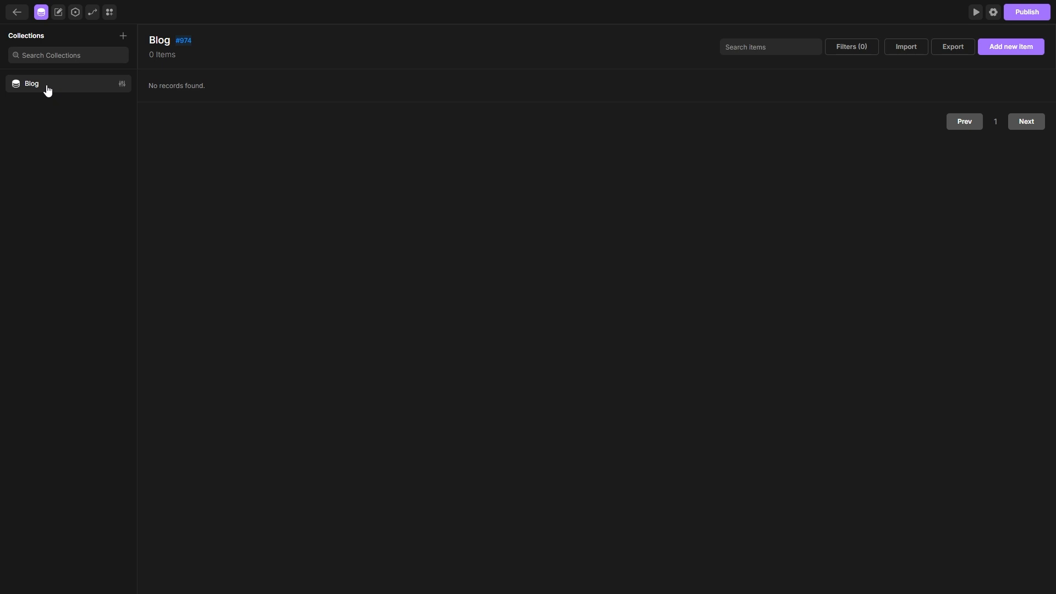
# Step: Add a section named Data to the Blog collection's General tab and finish editing
pyautogui.click(122, 85)
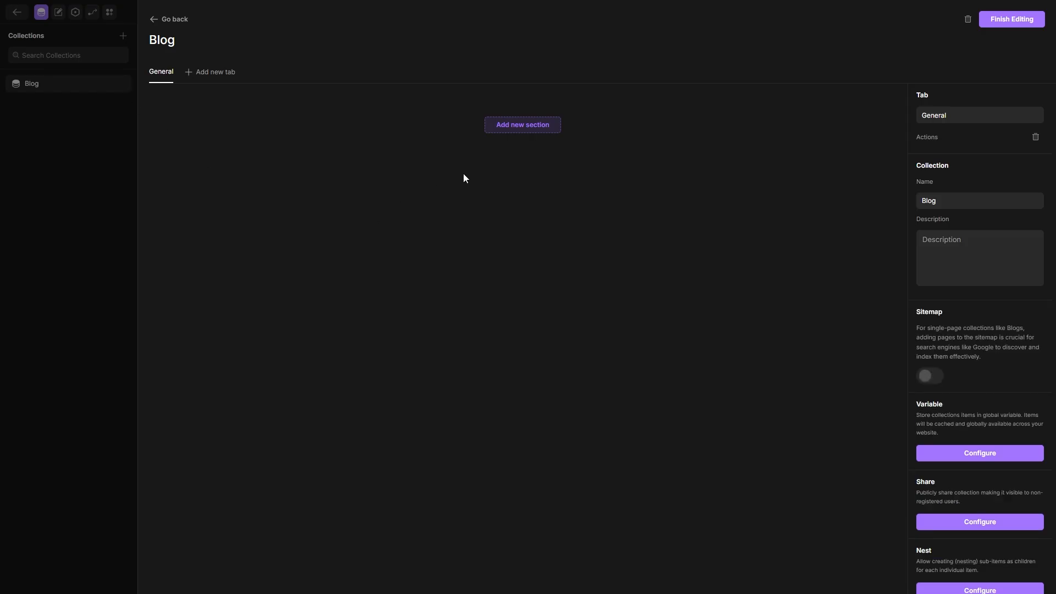
pyautogui.click(525, 127)
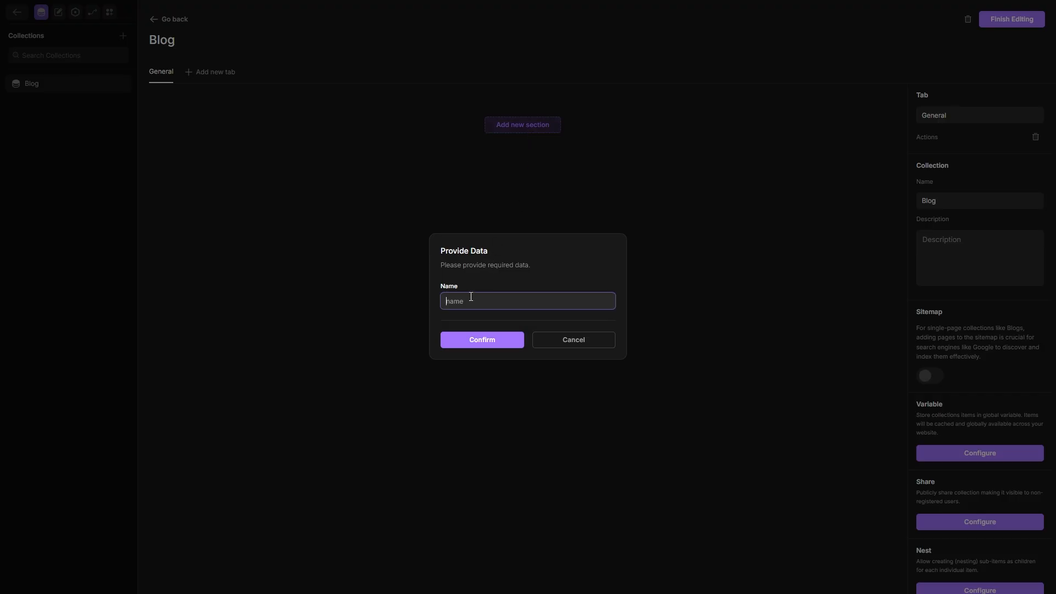
pyautogui.write('Data')
pyautogui.click(477, 341)
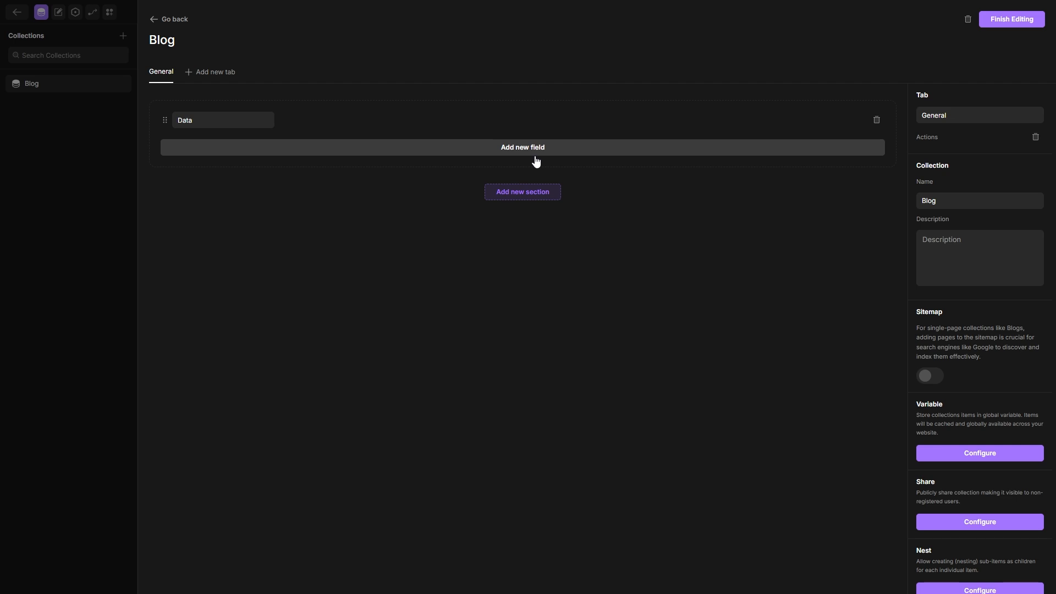
pyautogui.click(1011, 24)
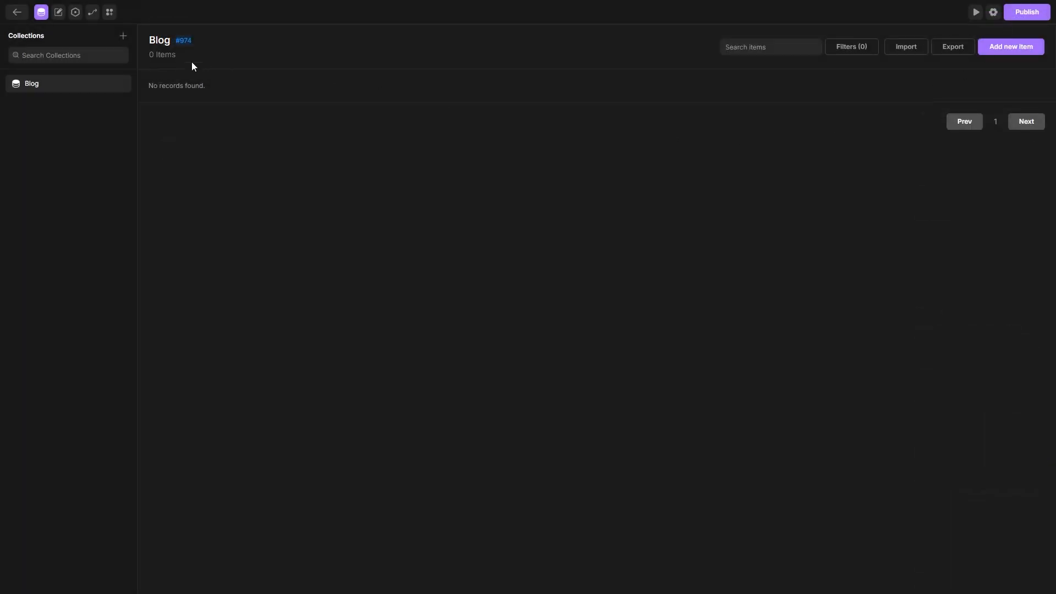
# Step: Examine the Blog single page's hero, cover image and Blog Content elements to identify the fields the collection needs
pyautogui.click(41, 13)
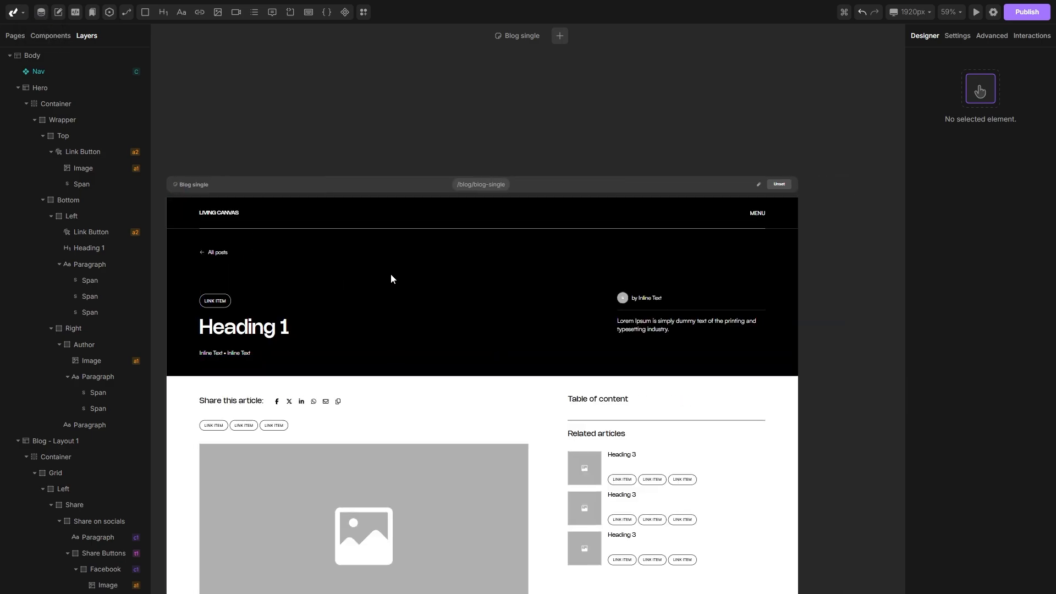
pyautogui.scroll(-1, 391, 273)
pyautogui.scroll(-1, 478, 337)
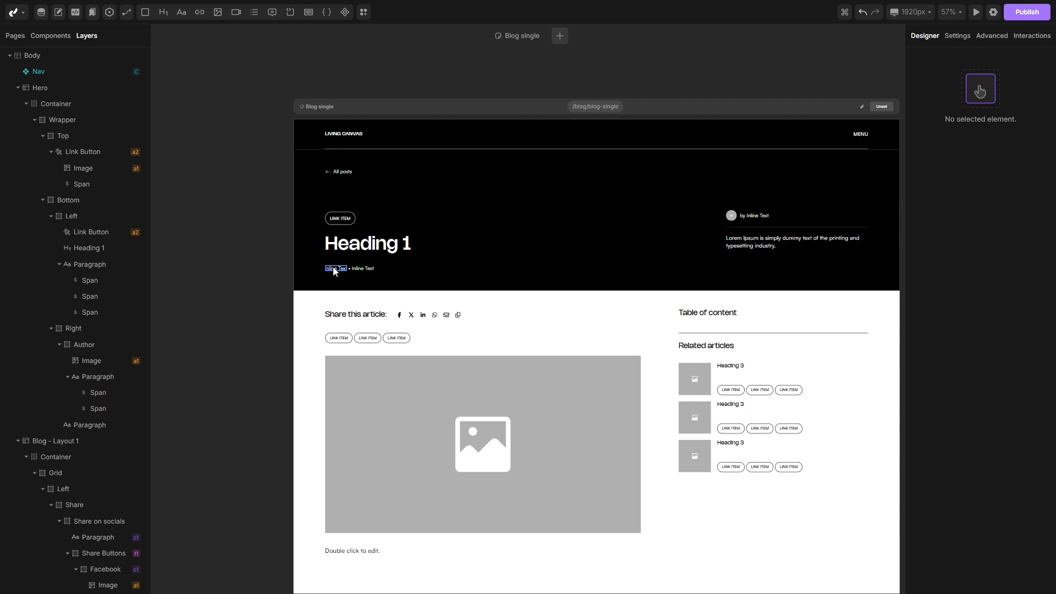
pyautogui.scroll(-2, 512, 266)
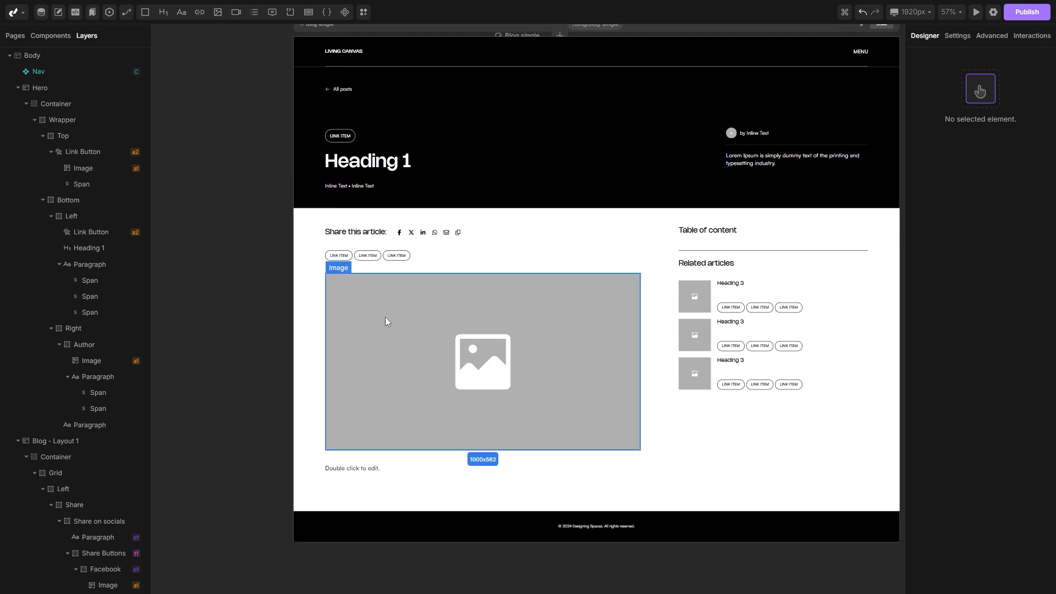
pyautogui.click(365, 471)
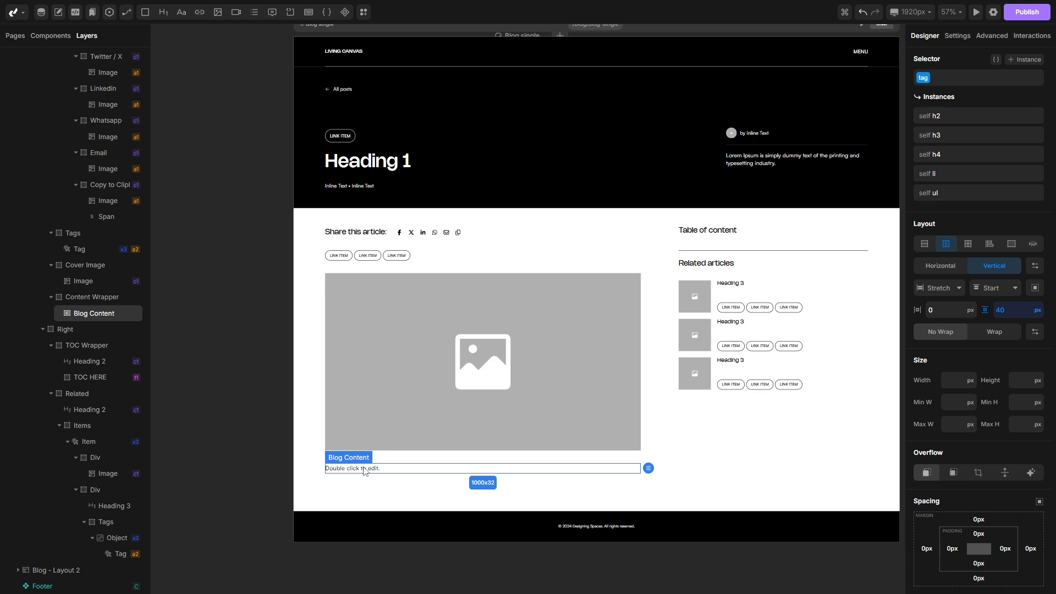
pyautogui.press('Escape')
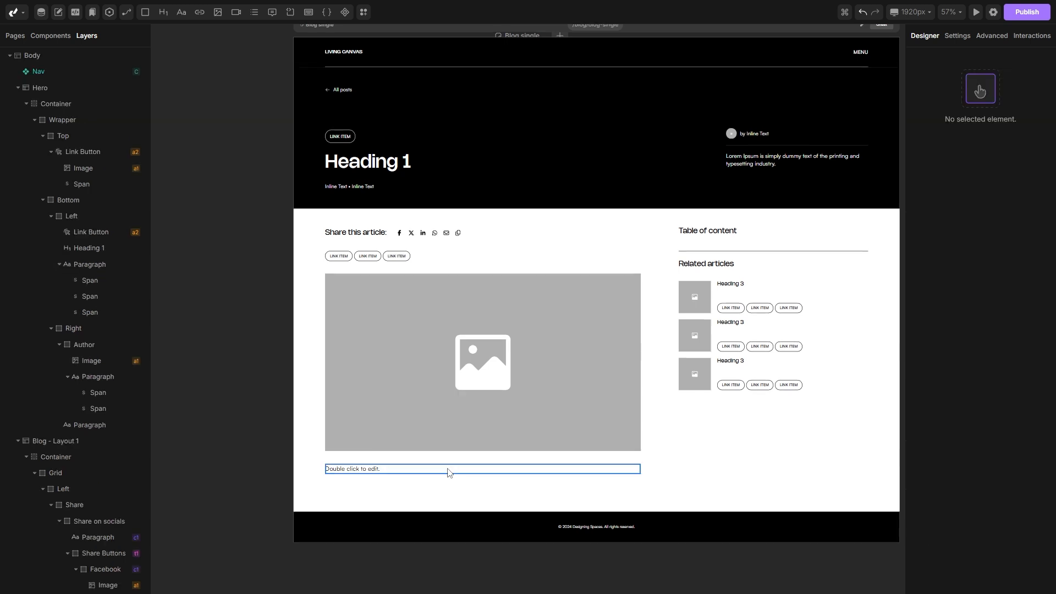
# Step: Add a Text field named Description to the Data section of the Blog collection, keeping its default settings
pyautogui.click(41, 12)
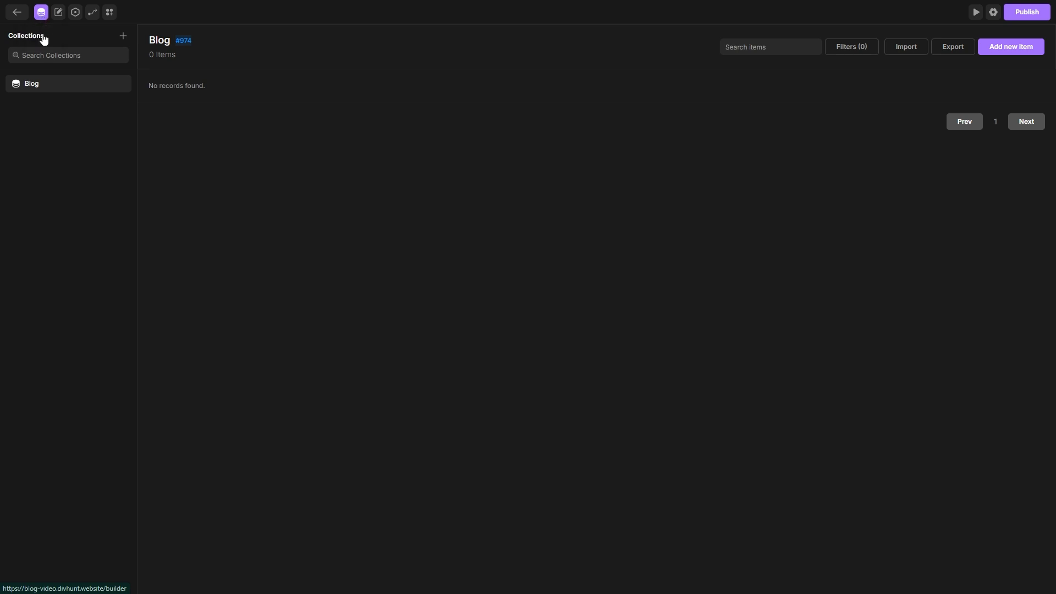
pyautogui.click(124, 85)
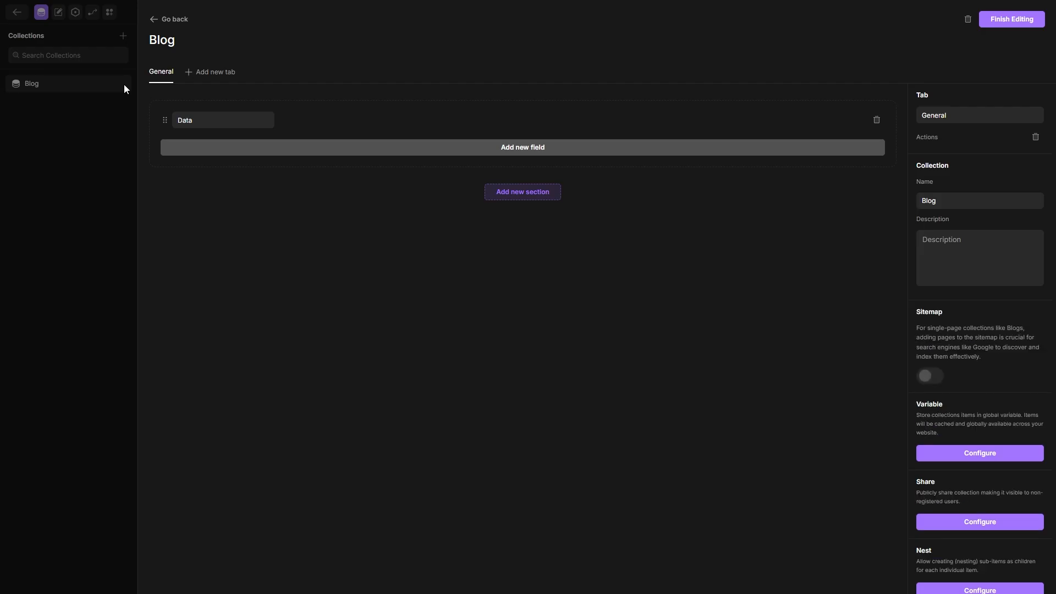
pyautogui.click(518, 149)
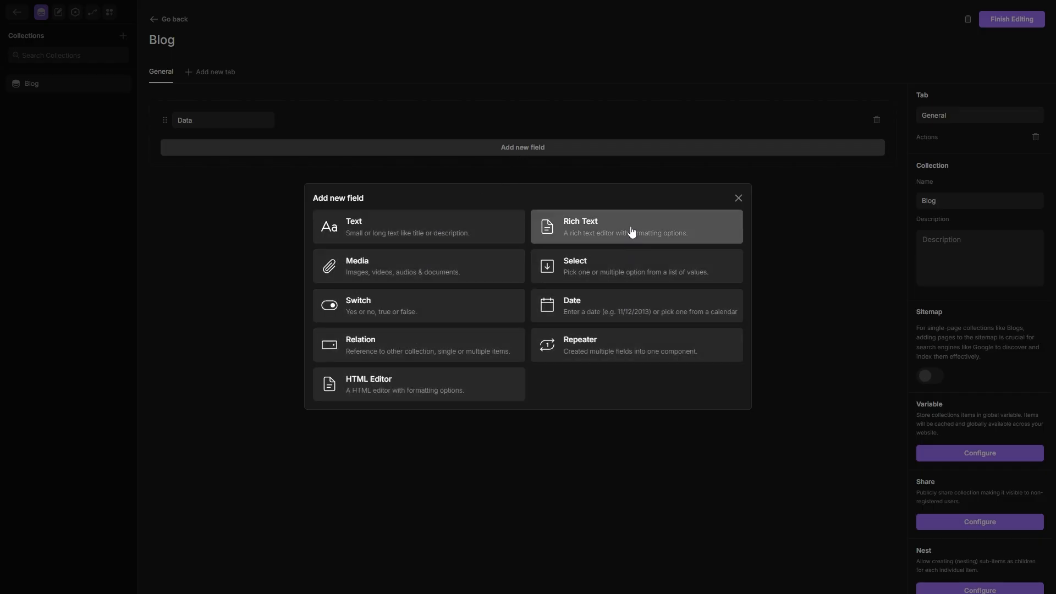
pyautogui.click(411, 223)
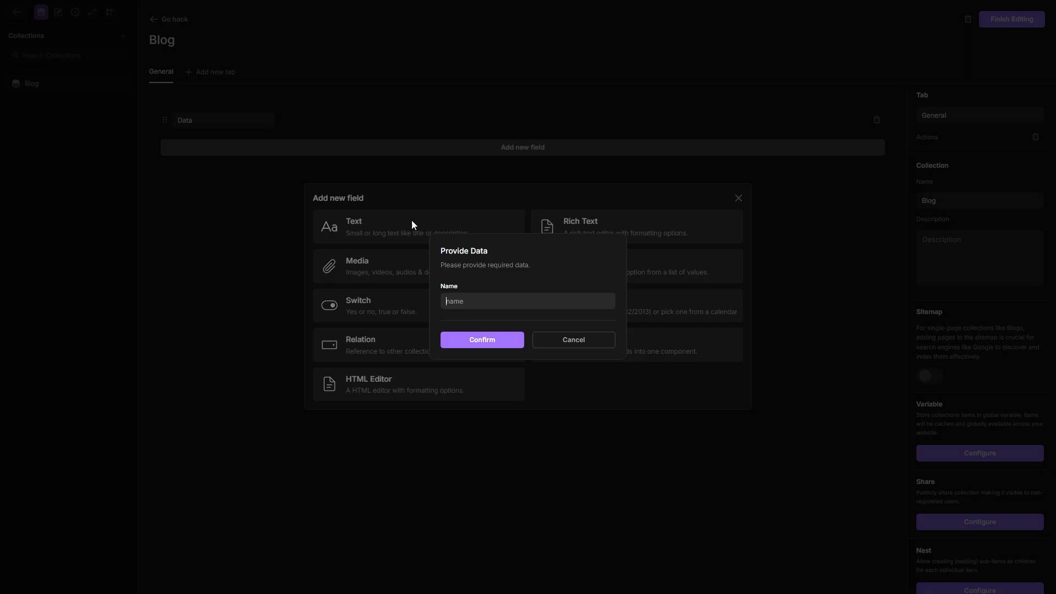
pyautogui.write('Description')
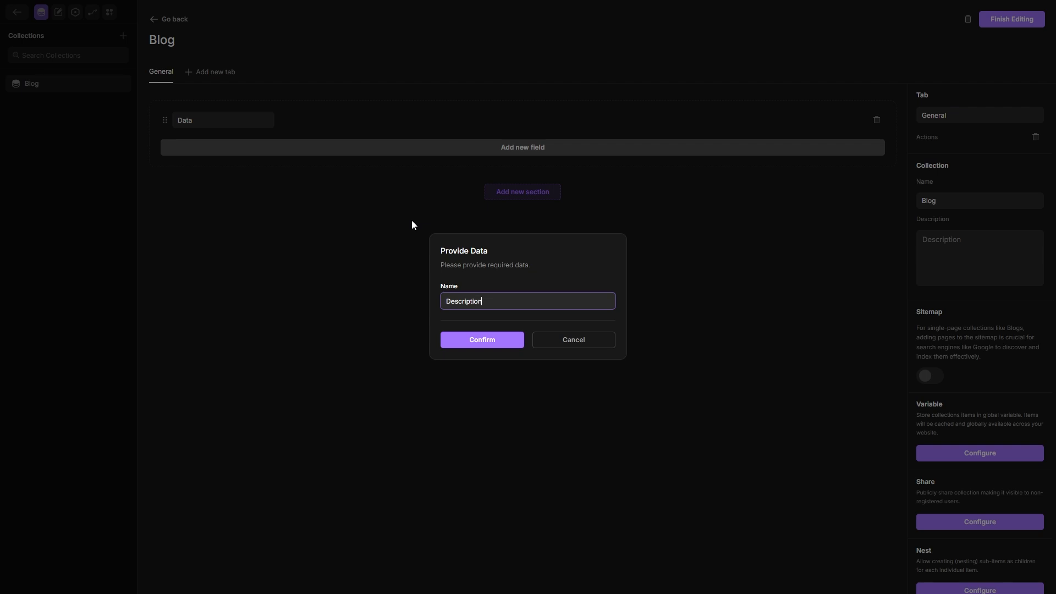
pyautogui.click(464, 341)
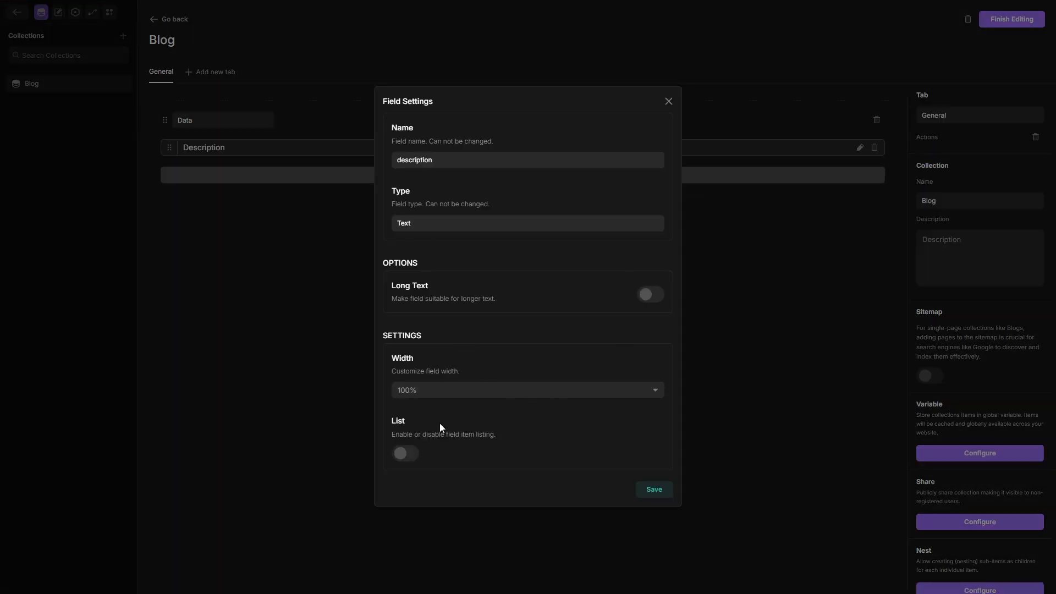
pyautogui.click(651, 491)
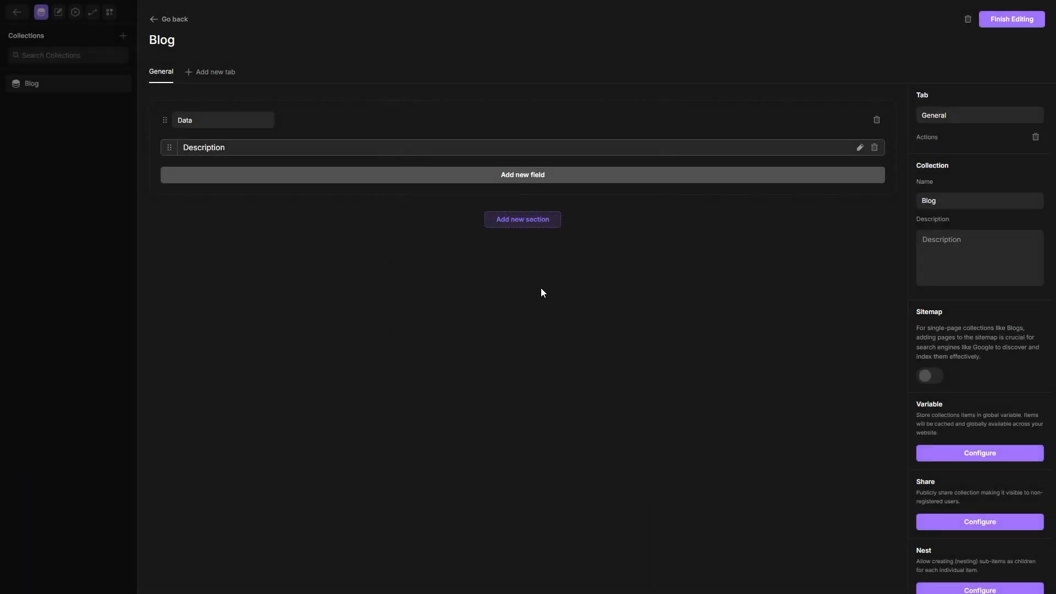
# Step: Add a Date field named Publish-Date to the Data section with default settings
pyautogui.click(518, 178)
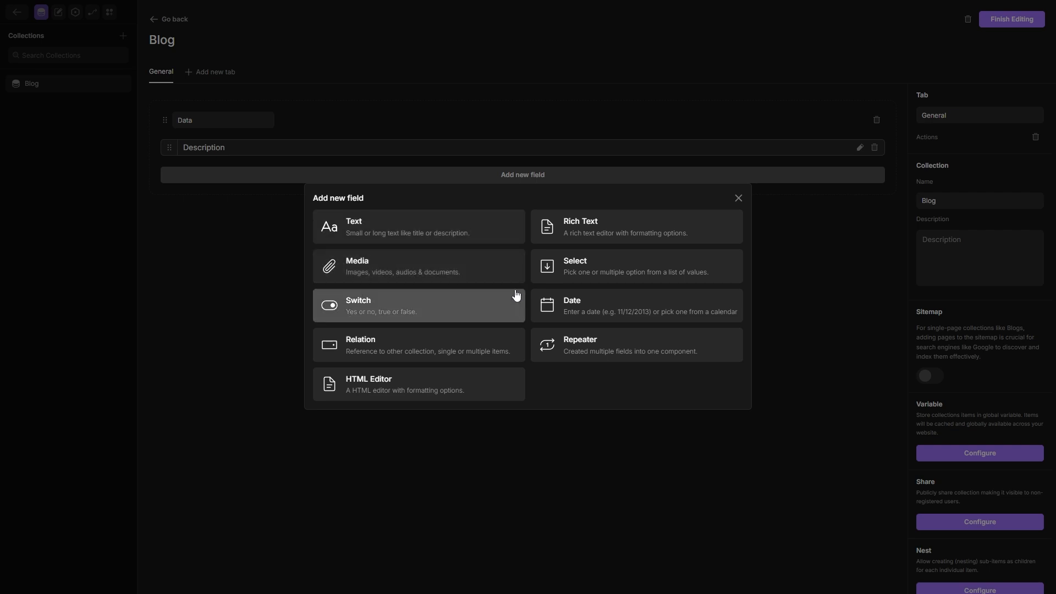
pyautogui.click(600, 304)
pyautogui.write('P')
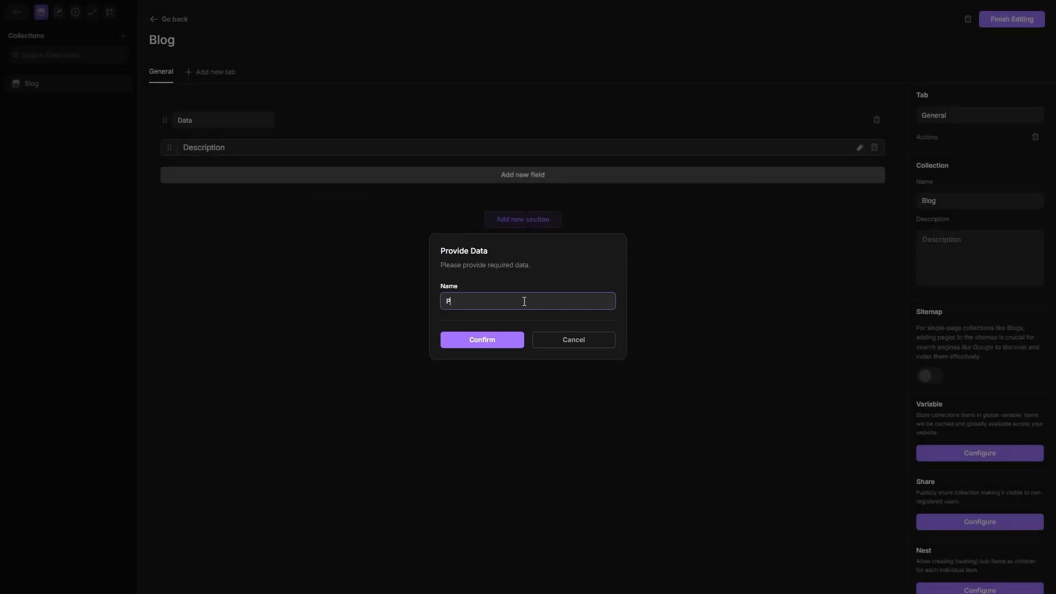
pyautogui.write('ublish Date')
pyautogui.click(497, 339)
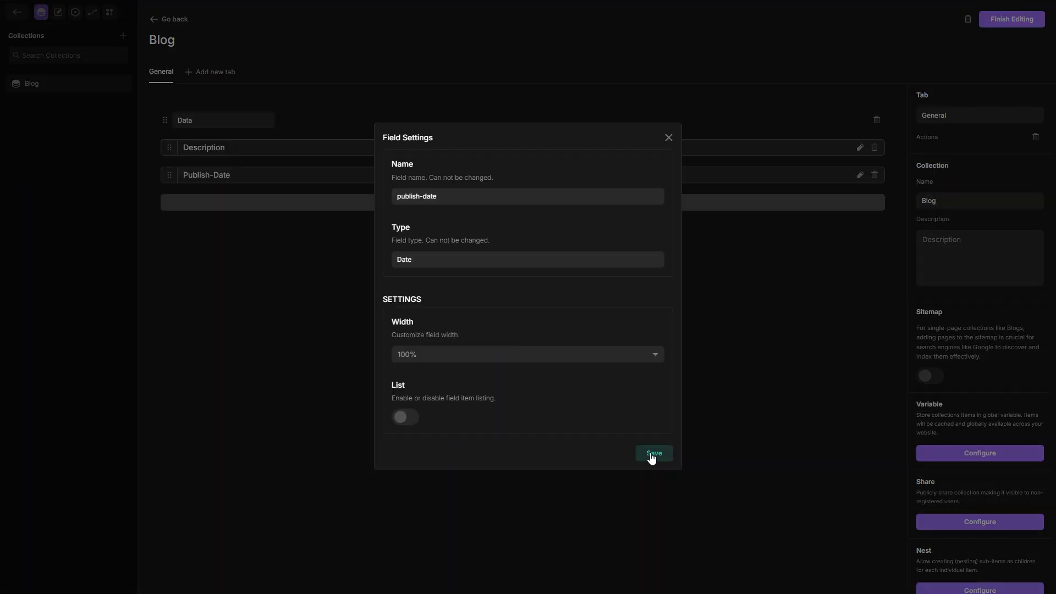
pyautogui.click(653, 454)
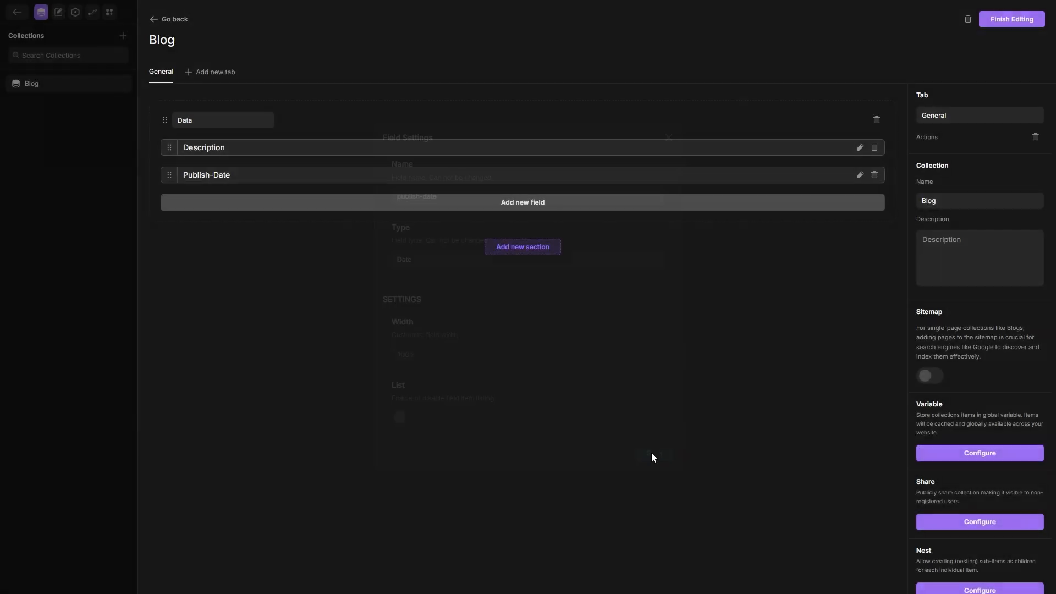
# Step: Add a Media field named Cover to the Data section with default settings
pyautogui.click(524, 205)
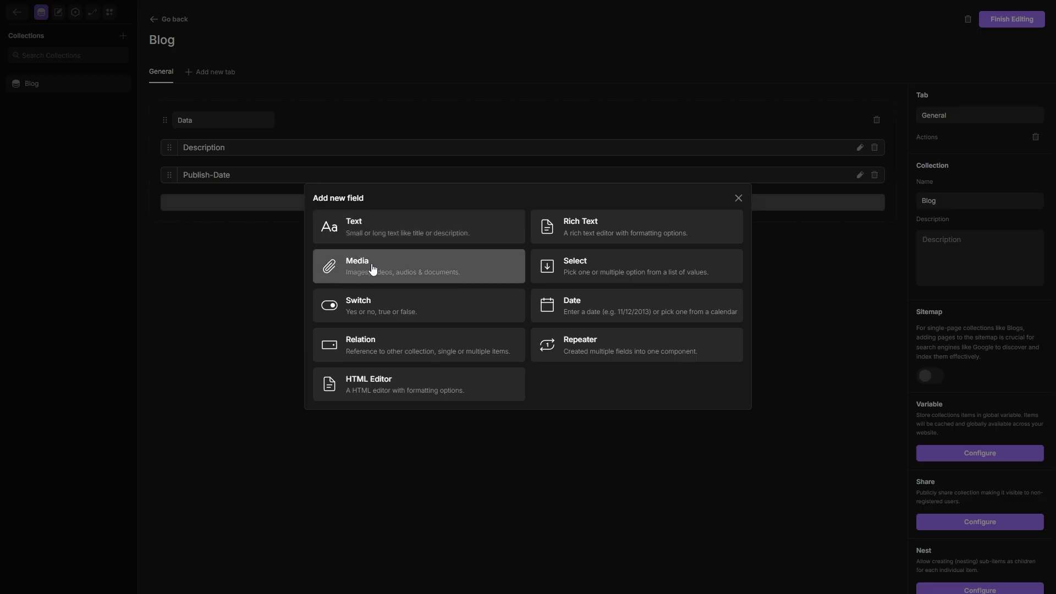
pyautogui.click(409, 267)
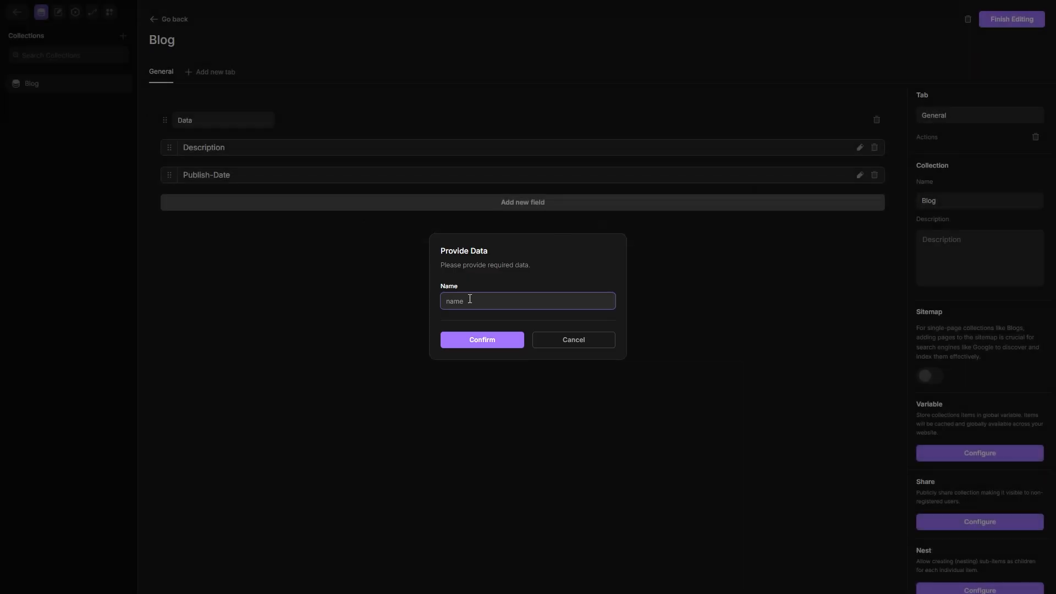
pyautogui.write('Cover')
pyautogui.click(474, 337)
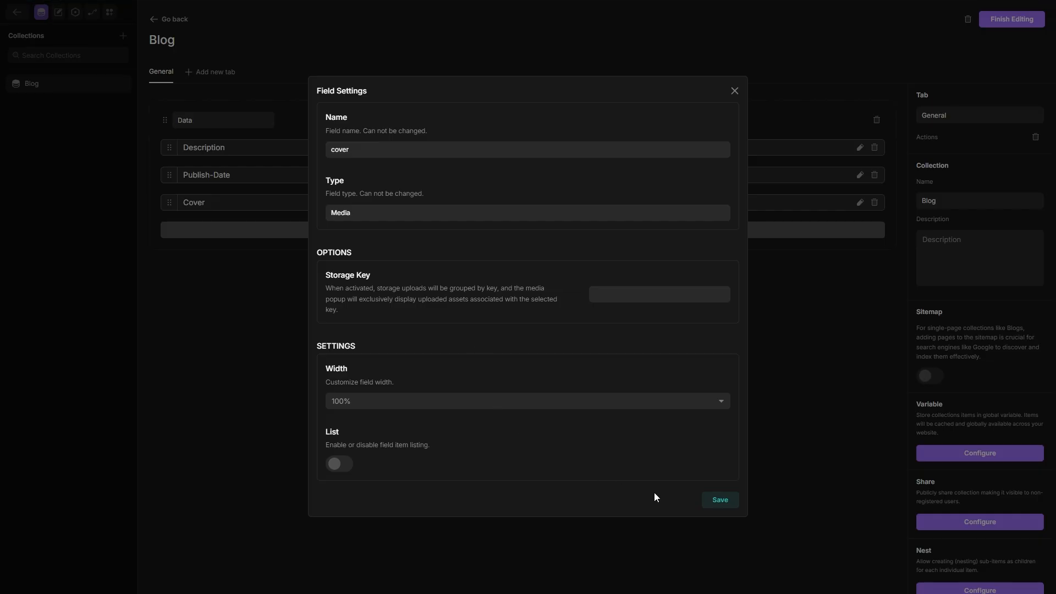
pyautogui.click(719, 500)
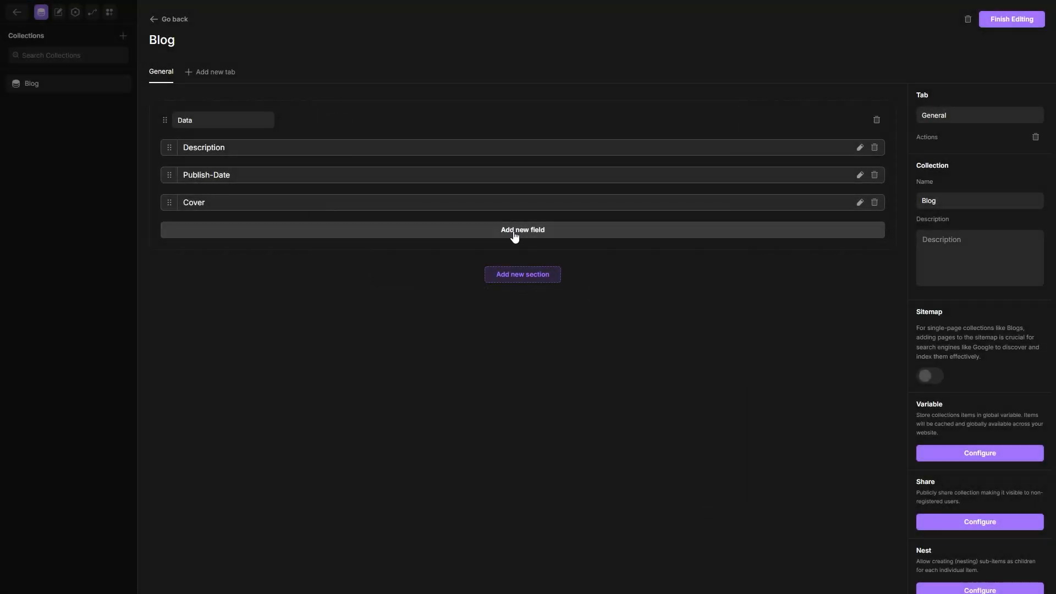
# Step: Add a Rich Text field named Content to the Data section with default settings and finish editing the Blog collection
pyautogui.click(513, 235)
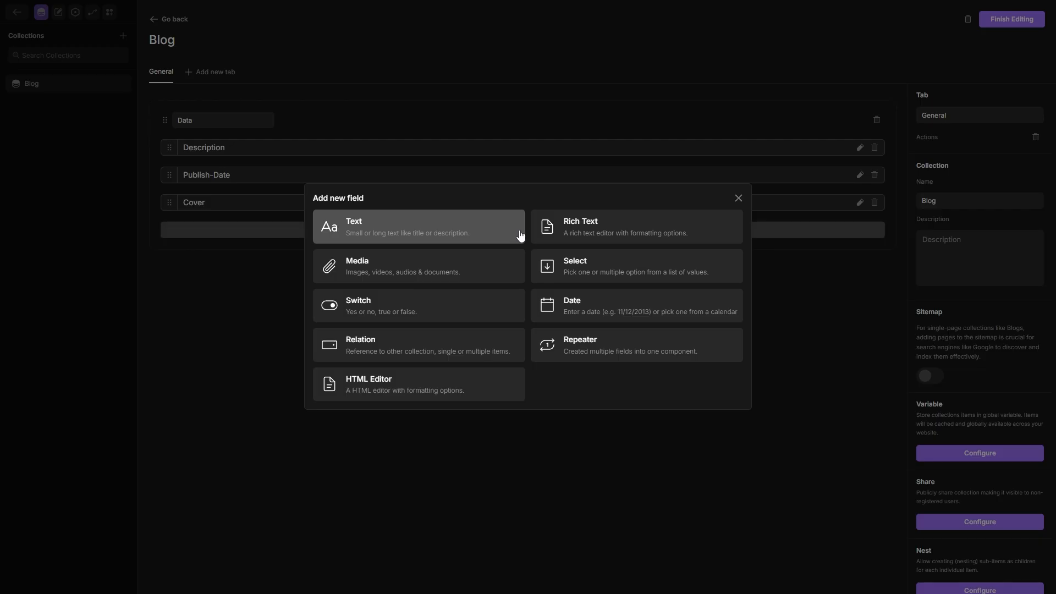
pyautogui.click(618, 227)
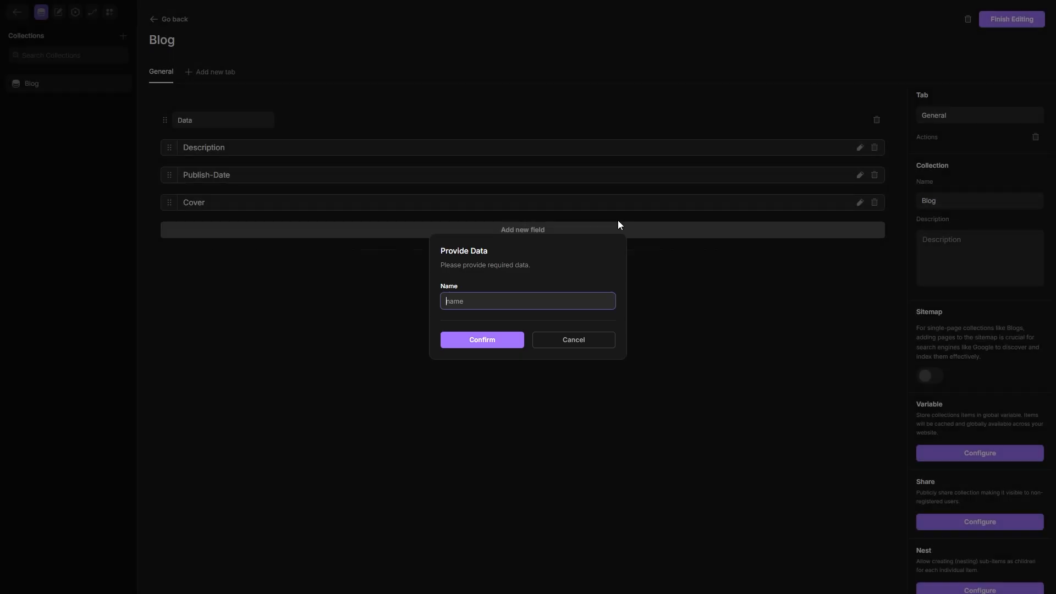
pyautogui.write('Content')
pyautogui.click(483, 341)
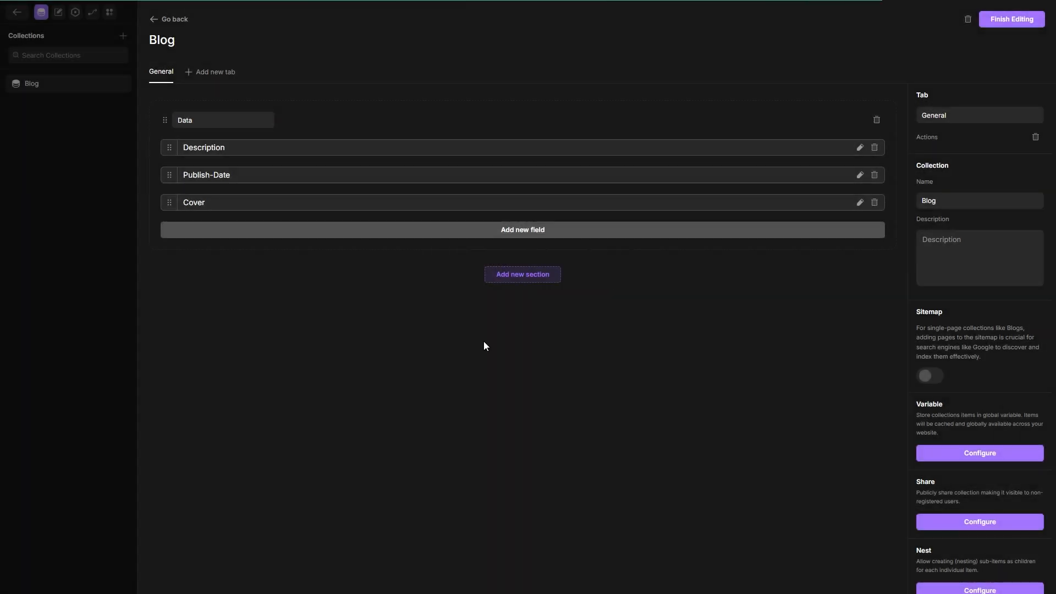
pyautogui.click(652, 456)
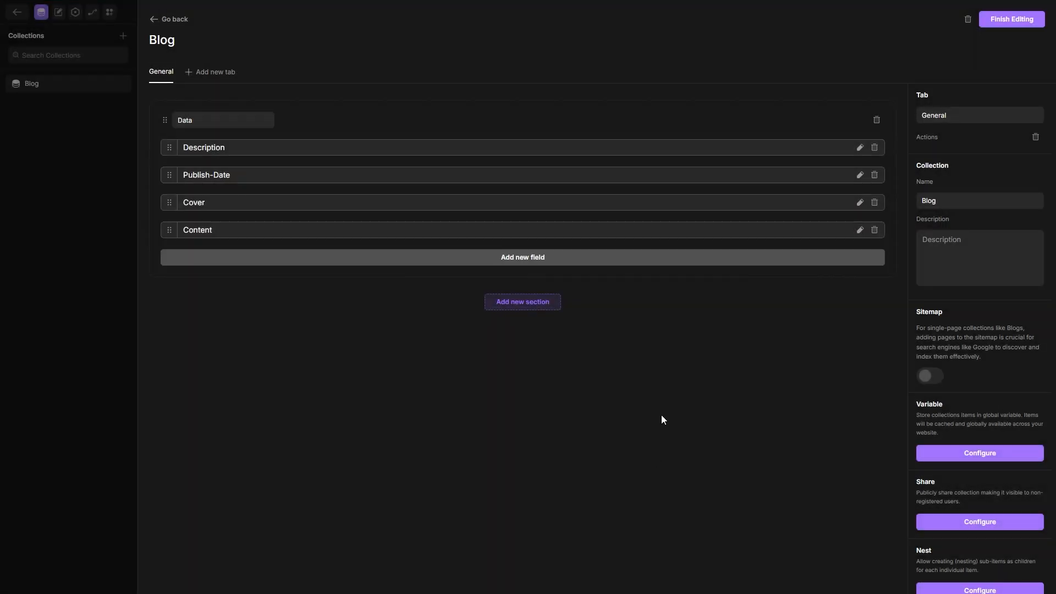
pyautogui.click(1014, 24)
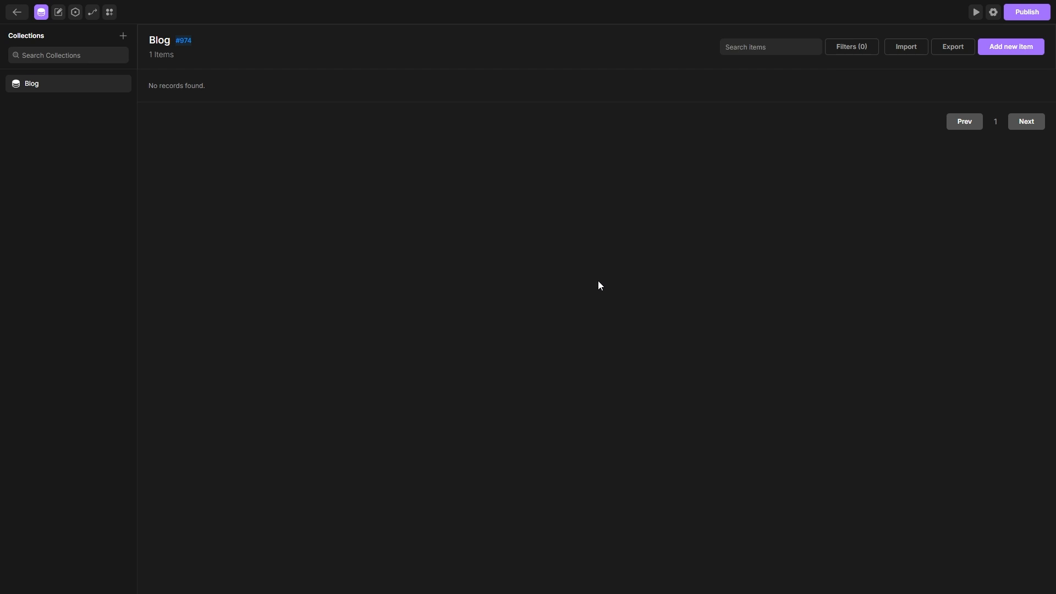
# Step: Create a Blog collection item named "How to Create a Simple Home Decor"
pyautogui.click(1014, 49)
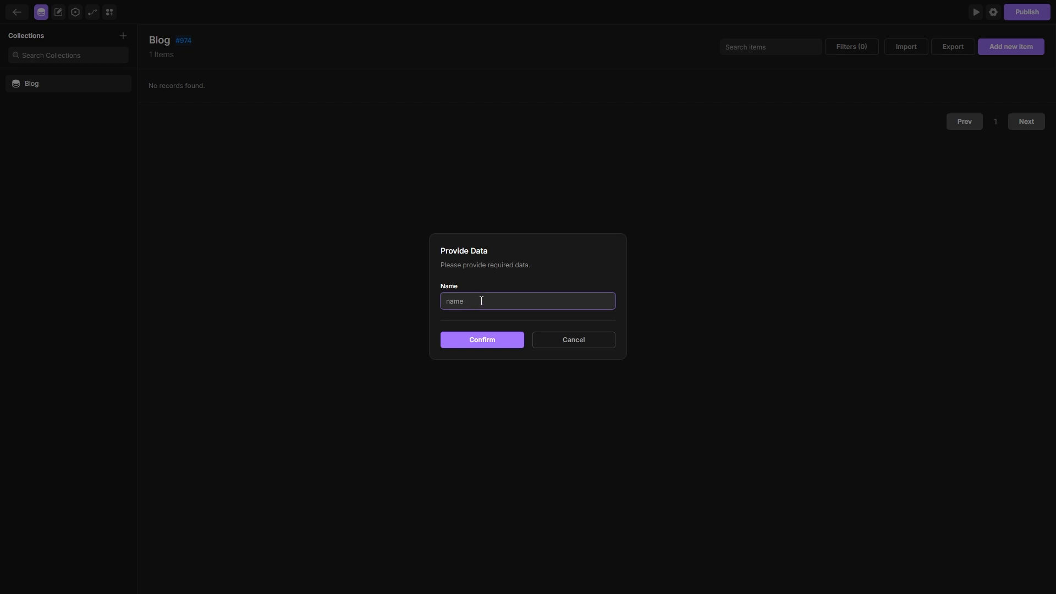
pyautogui.write('How to Create a Simple Home Decor')
pyautogui.click(486, 338)
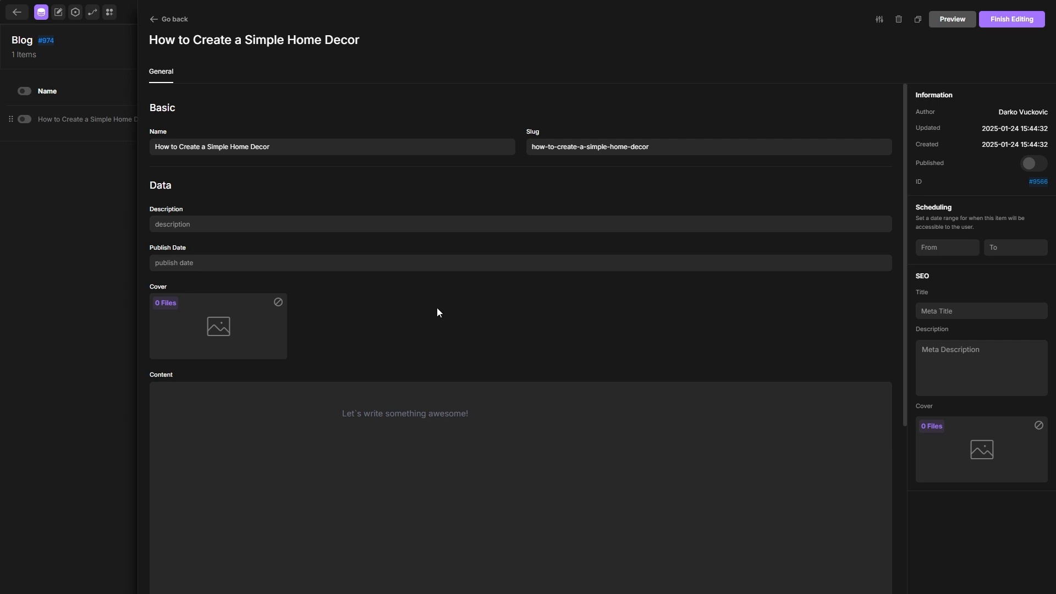
# Step: Examine the item's form, comparing its Name and Slug fields and checking the custom data fields
pyautogui.scroll(-3, 437, 308)
pyautogui.scroll(3, 414, 336)
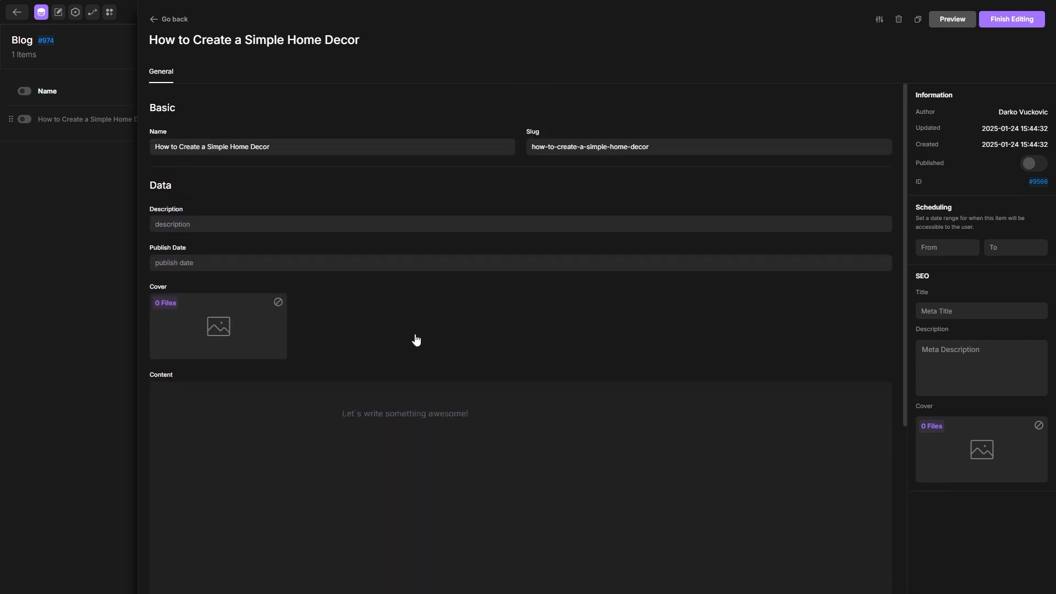
pyautogui.click(185, 224)
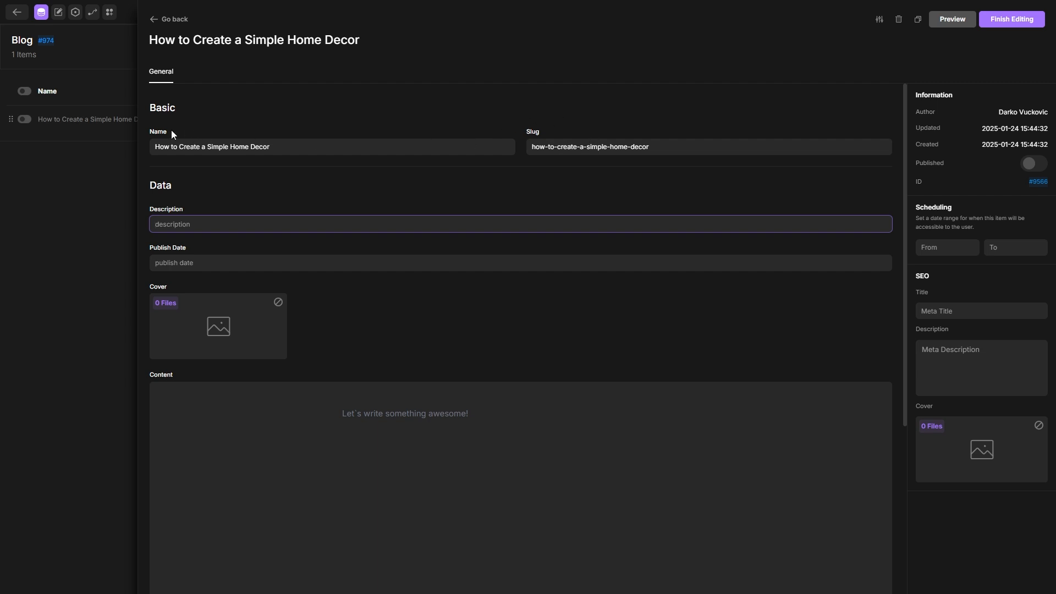
pyautogui.moveTo(275, 147); pyautogui.dragTo(154, 149)
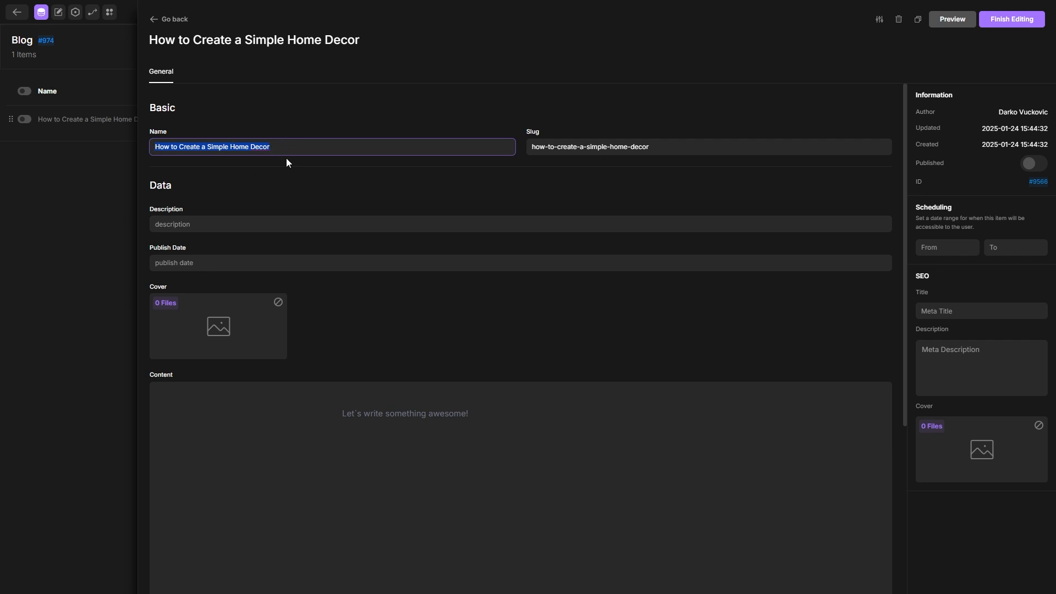
pyautogui.click(661, 148)
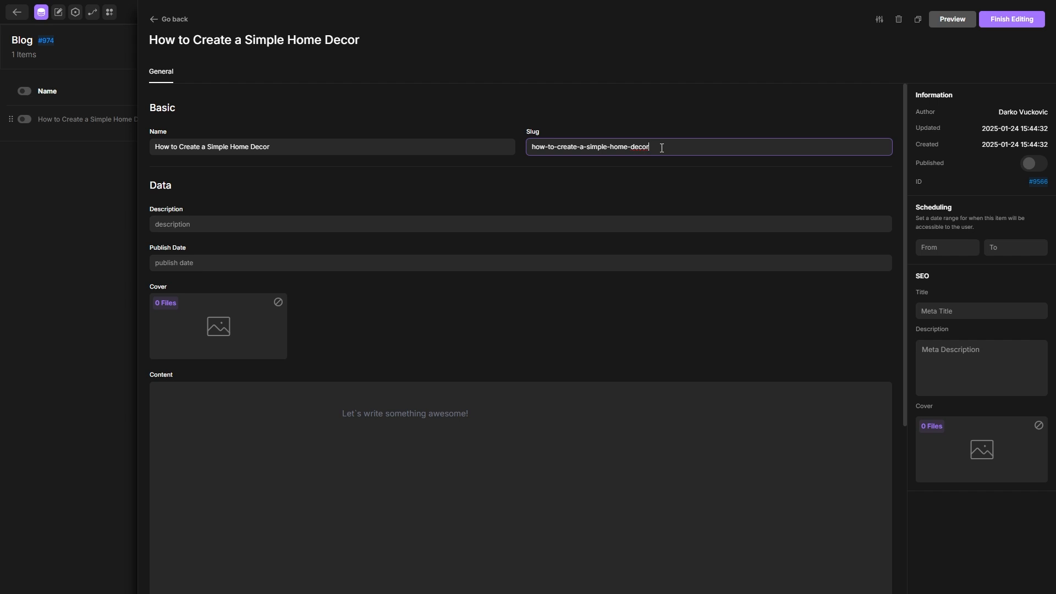
pyautogui.moveTo(659, 147); pyautogui.dragTo(528, 152)
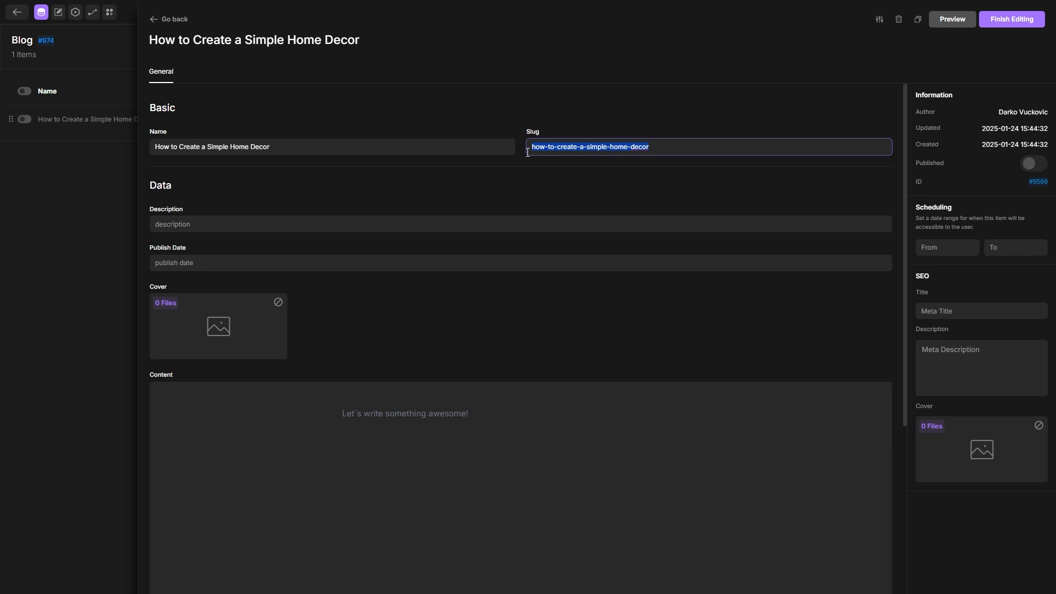
pyautogui.moveTo(294, 151); pyautogui.dragTo(154, 148)
pyautogui.click(389, 200)
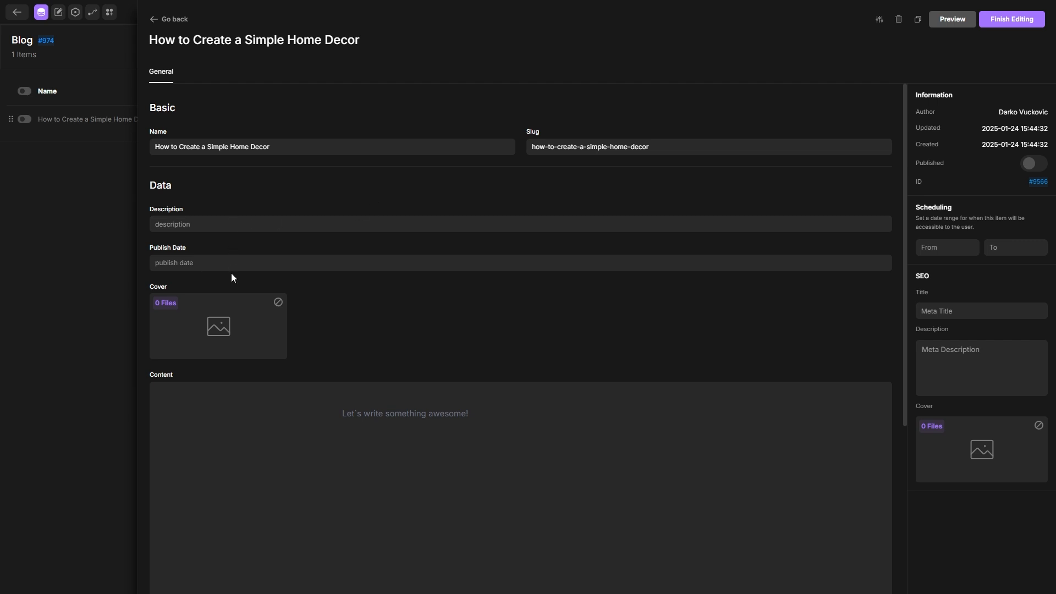
pyautogui.click(484, 413)
pyautogui.click(332, 230)
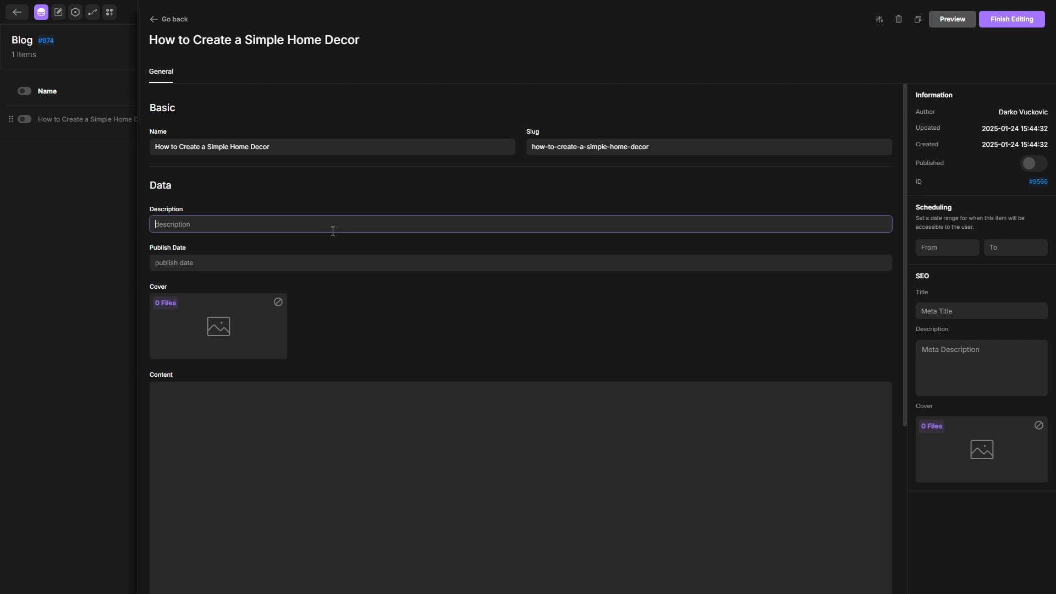
pyautogui.hotkey('ctrl', 'v')
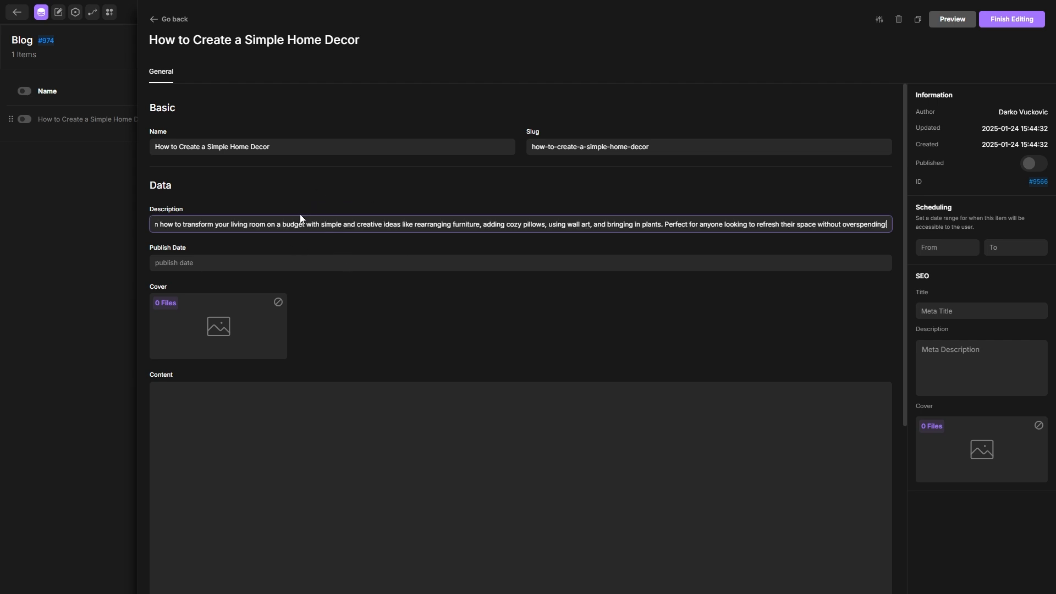
pyautogui.click(227, 266)
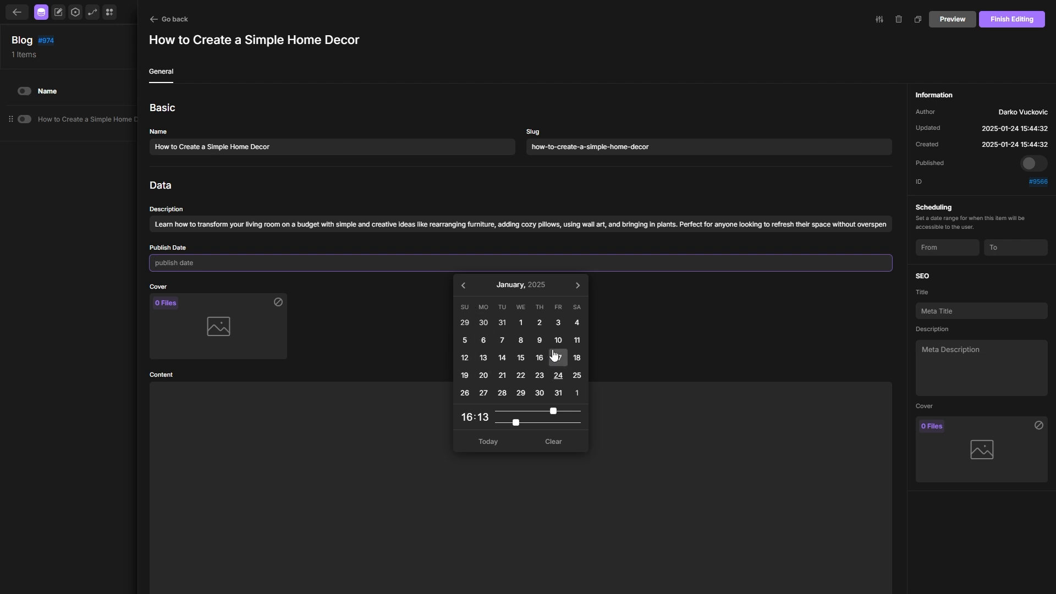
pyautogui.click(503, 340)
pyautogui.click(400, 325)
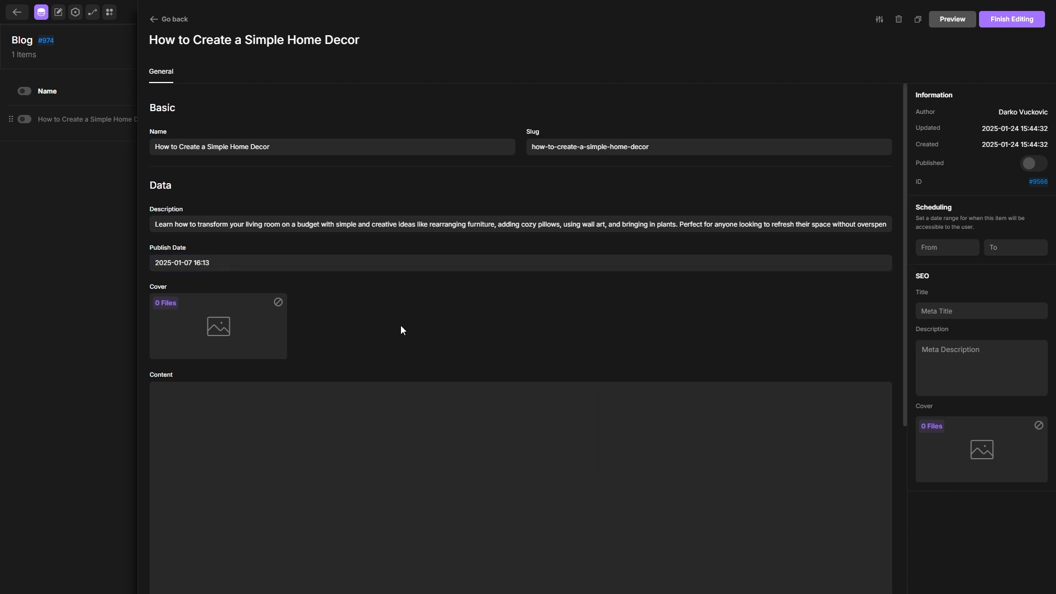
# Step: Set the item's Cover to the uploaded image interior cover.webp
pyautogui.click(218, 330)
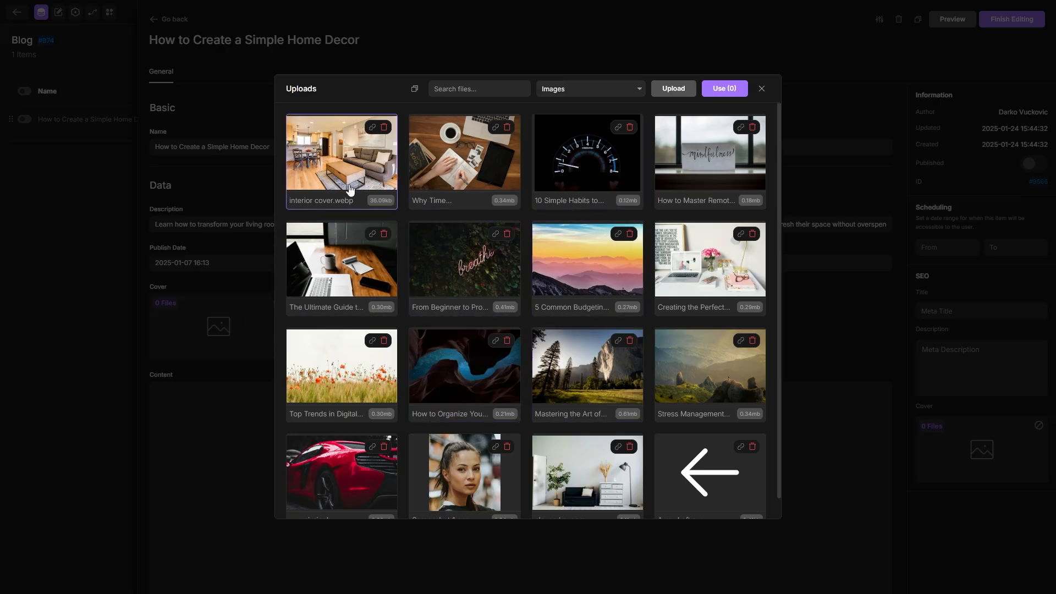
pyautogui.click(330, 154)
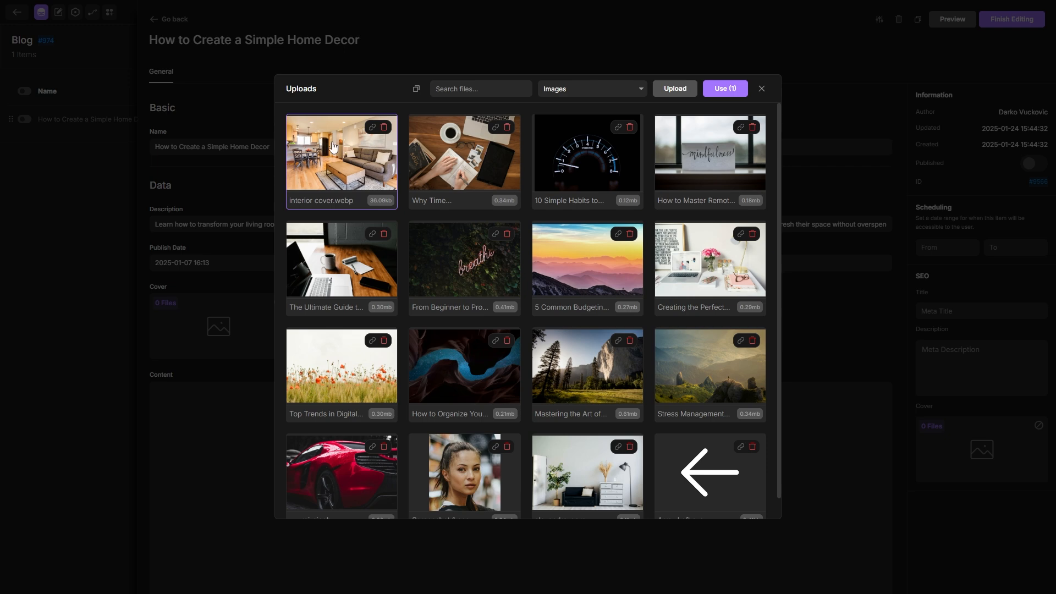
pyautogui.click(725, 89)
# Step: Fill Content with the article "Easy Steps to Style Your Living Room on a Budget" and remove the empty line above it
pyautogui.scroll(-5, 517, 303)
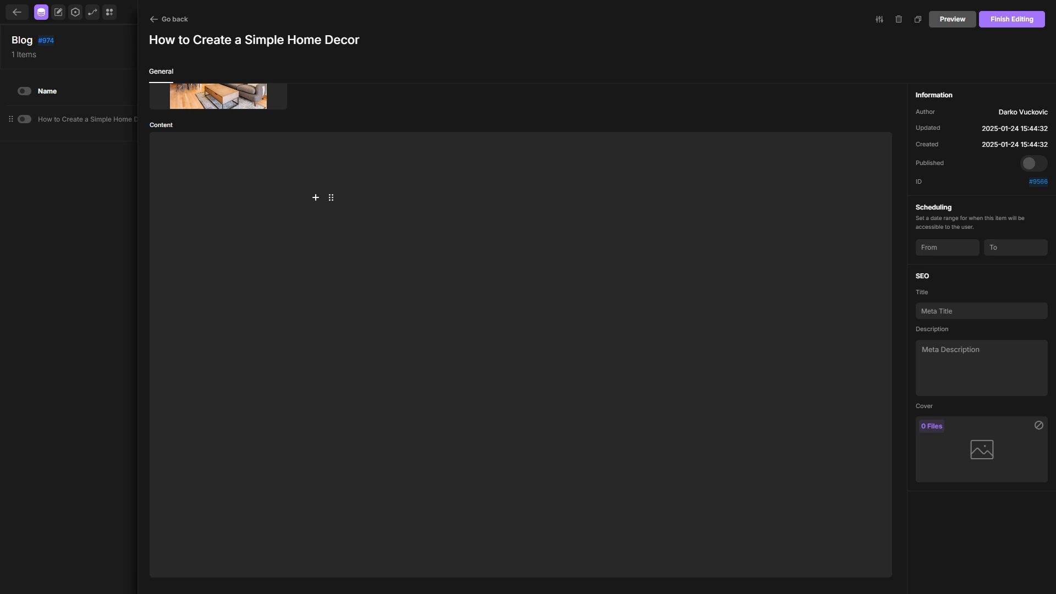
pyautogui.write('Easy Steps to Style Your Living Room on a Budget Decorating your living room doesn’t have to be expensive or overwhelming. With a little creativity and some simple changes, you can transform your space without breaking the bank. Here are a few straightforward ideas to help you create a cozy and stylish living room: 1. Use What You Already Have: Sometimes, the best decor is already in your home. Try rearranging your furniture or bringing in decor items from other rooms. Move a mirror to a different wall or use a stack of books as a side table. This can give your space a fresh new look without spending a dime. 2. Add Pillows and Throws: Textiles like pillows and throws can instantly make your living room feel more inviting. Choose patterns and colors that complement your existing furniture. Layering different textures, like a chunky knit throw and velvet pillows, can add depth and warmth. 3. Use Wall Art: Bare walls can make a space feel incomplete. Frame some photos or prints you love and hang them up. If you’re on a budget, there are many websites where you can download free art to print and frame. Even creating your own DIY art can add a personal touch. 4. Bring in Plants: Adding greenery to your living room is one of the easiest ways to make it feel alive. Whether it’s a large potted plant in the corner or a small succulent on the coffee table, plants bring color and freshness to your space. If you don’t have a green thumb, opt for low-maintenance plants like snake plants or pothos. These steps are simple, budget-friendly, and can make a huge difference in how your living room feels. Start small, and you’ll be surprised by the results.')
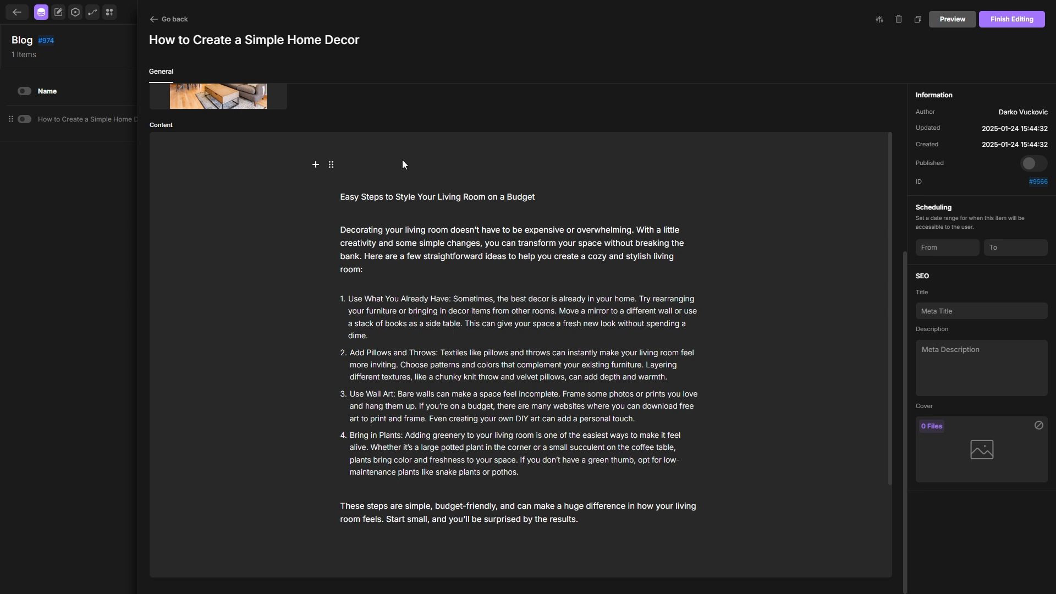
pyautogui.press('Delete')
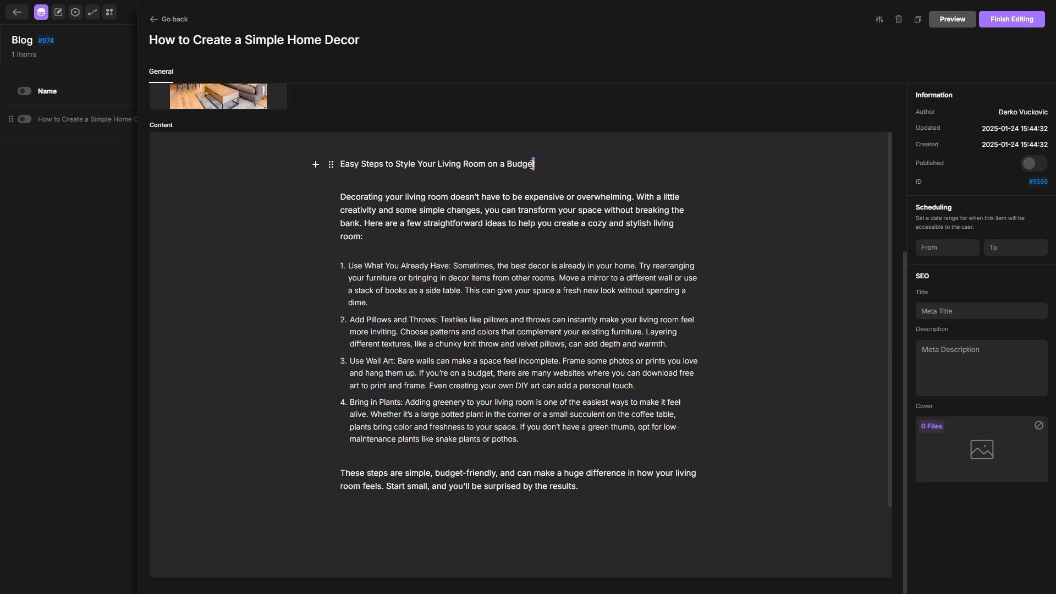
# Step: Convert the article's first line, "Easy Steps to Style Your Living Room on a Budget", to a heading
pyautogui.moveTo(535, 164); pyautogui.dragTo(439, 163)
pyautogui.click(487, 181)
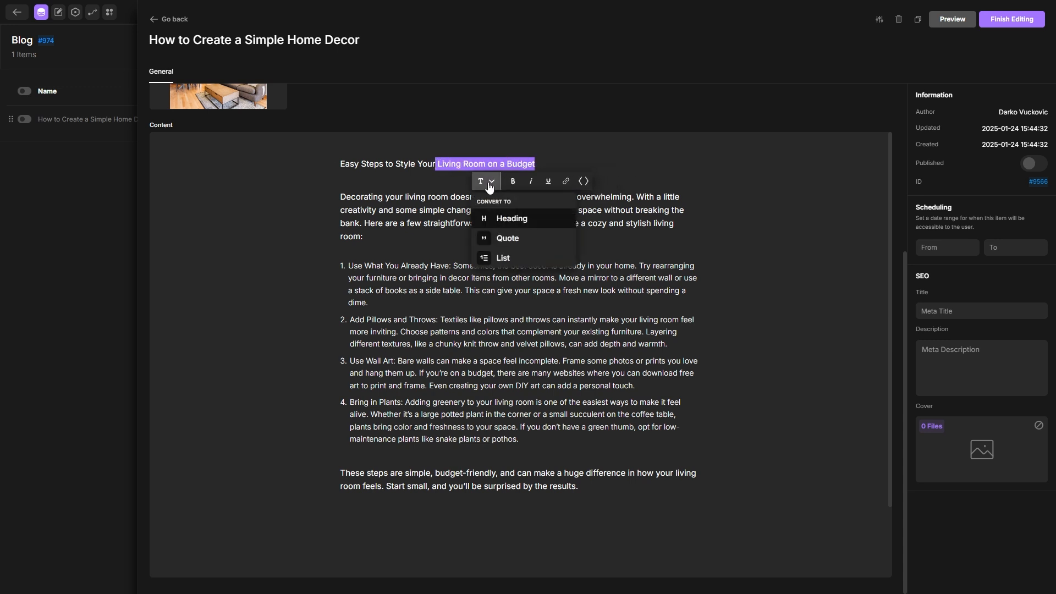
pyautogui.click(495, 217)
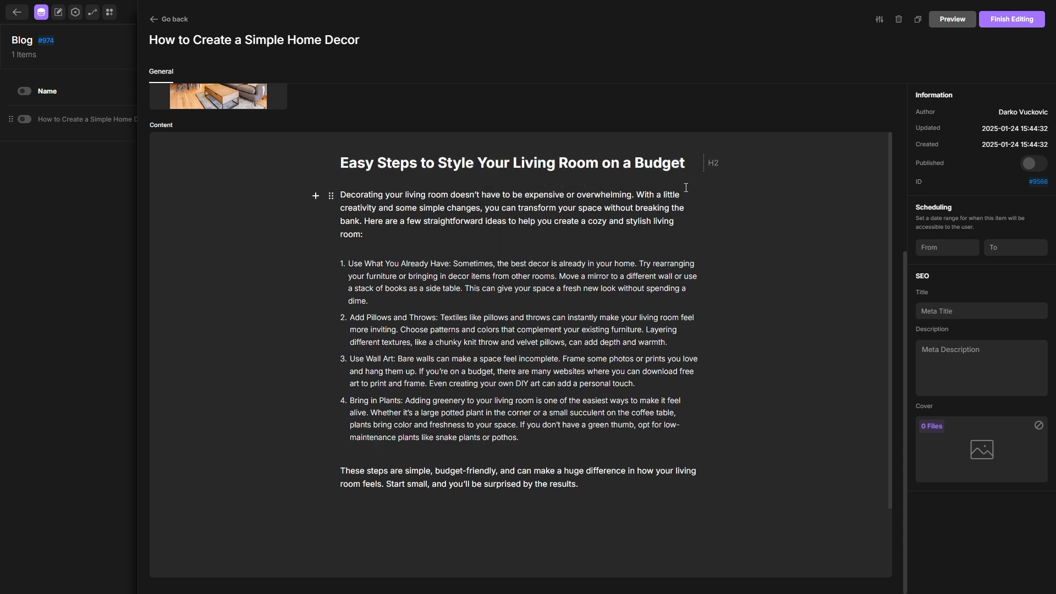
pyautogui.moveTo(663, 163); pyautogui.dragTo(377, 164)
pyautogui.moveTo(581, 484); pyautogui.dragTo(533, 383)
pyautogui.click(615, 479)
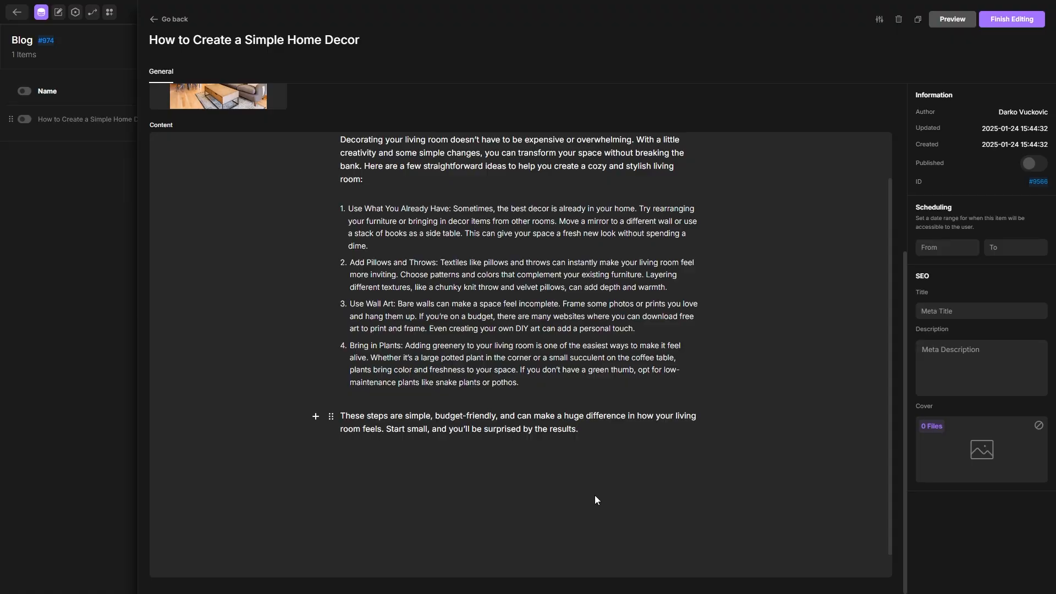
# Step: Mark the home decor item as published and finish editing it
pyautogui.scroll(1, 595, 495)
pyautogui.scroll(3, 569, 164)
pyautogui.scroll(2, 570, 165)
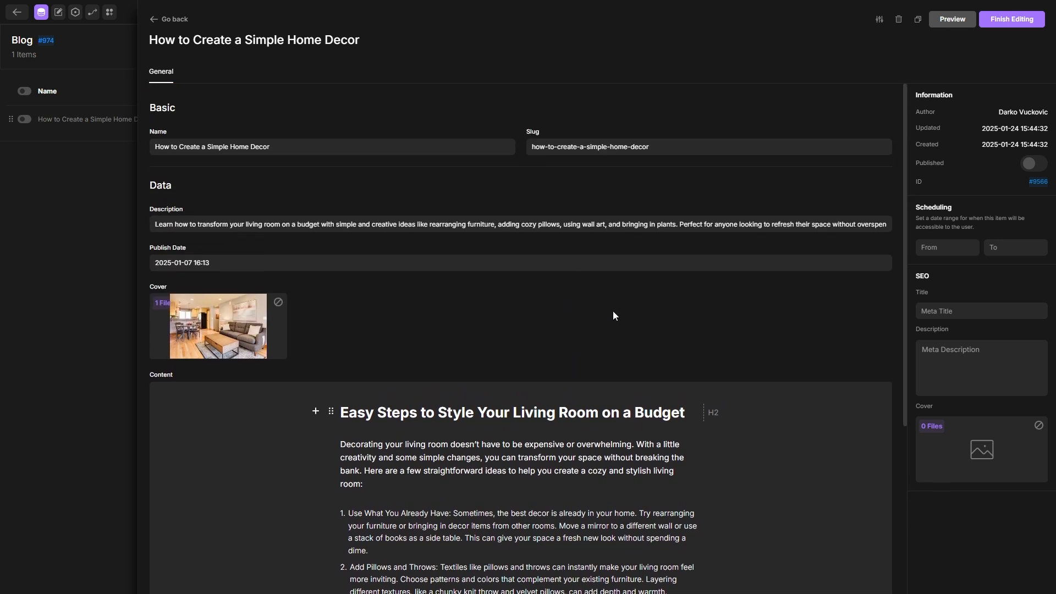
pyautogui.click(1033, 166)
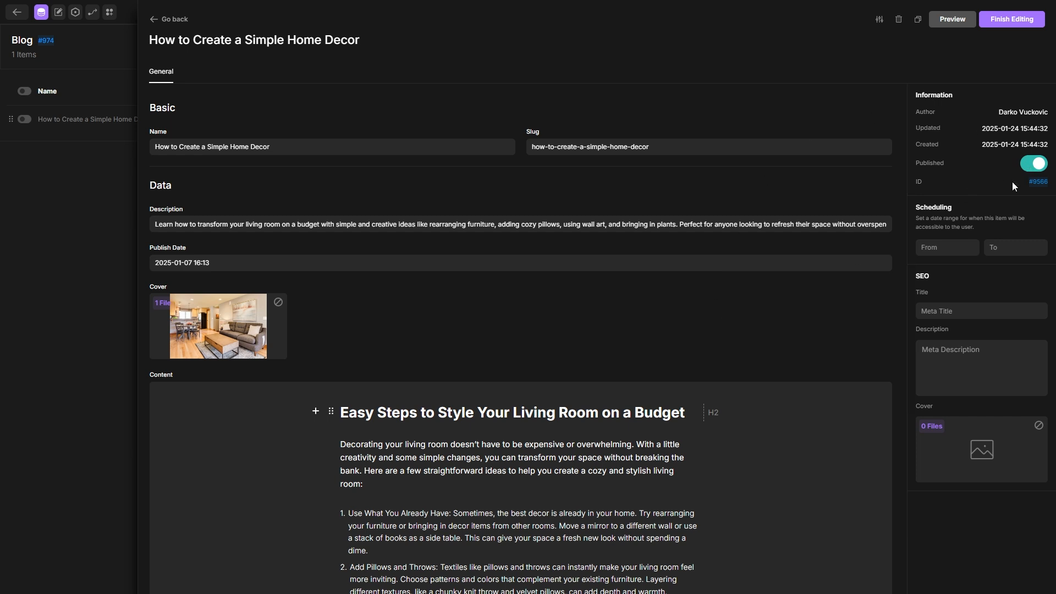
pyautogui.click(1033, 168)
pyautogui.click(1006, 22)
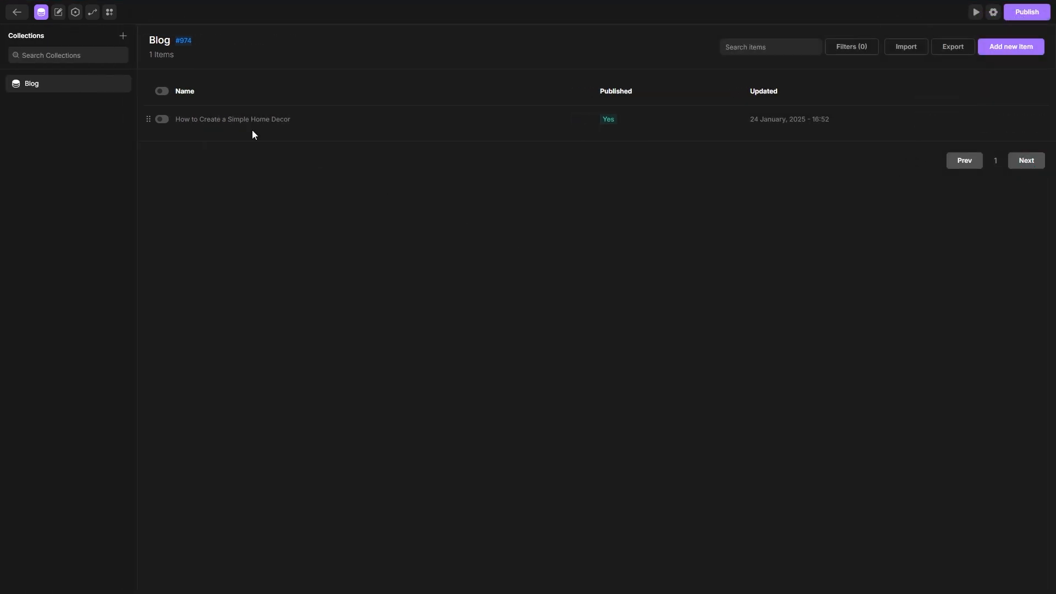
# Step: Set the Blog single page's data source to the Blog collection in the page builder
pyautogui.click(42, 13)
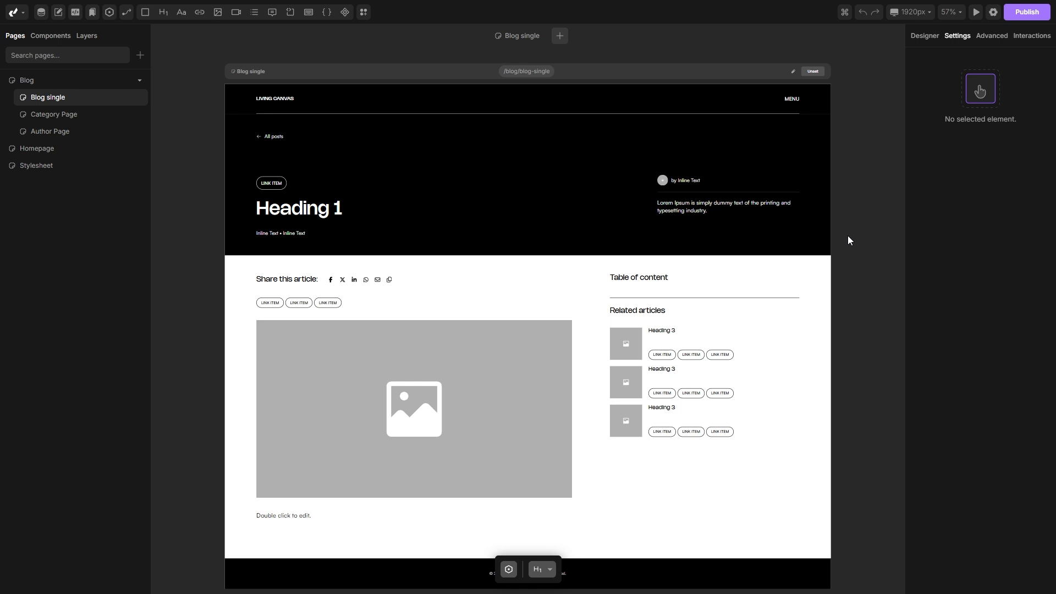
pyautogui.rightClick(59, 103)
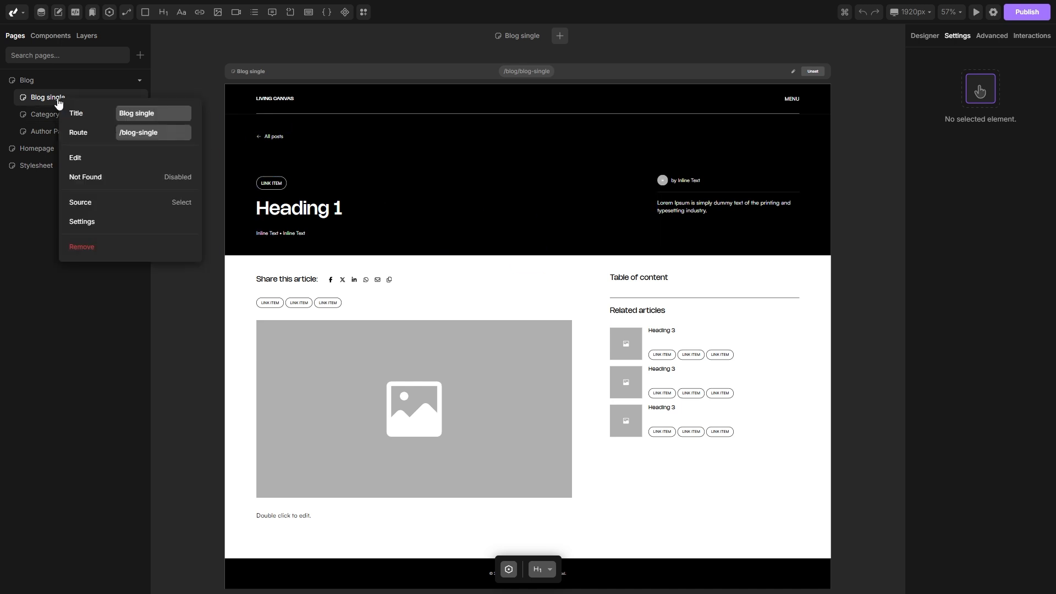
pyautogui.click(124, 203)
pyautogui.click(514, 301)
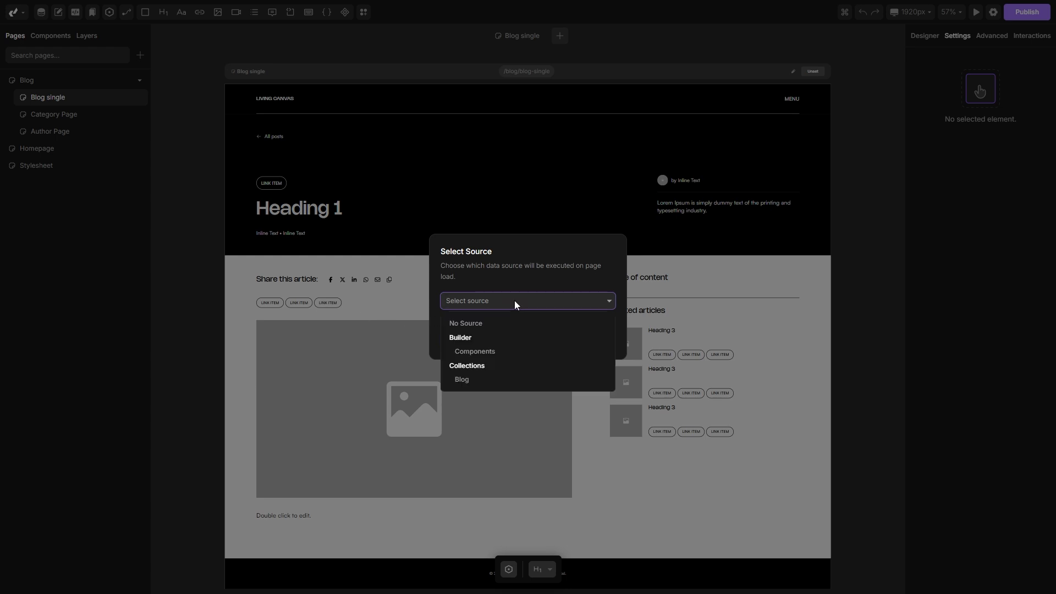
pyautogui.click(469, 379)
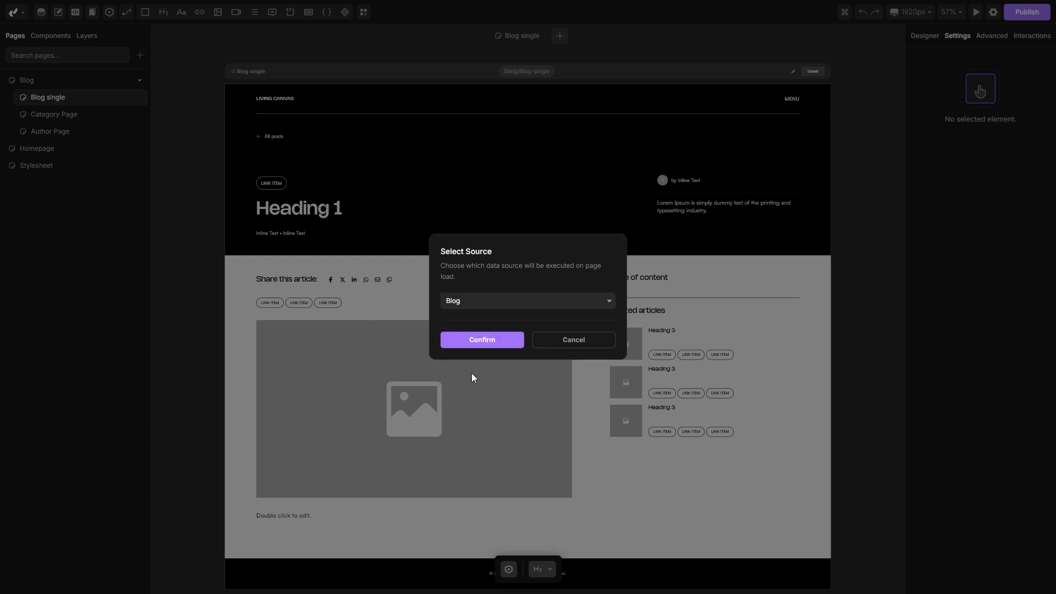
pyautogui.click(482, 339)
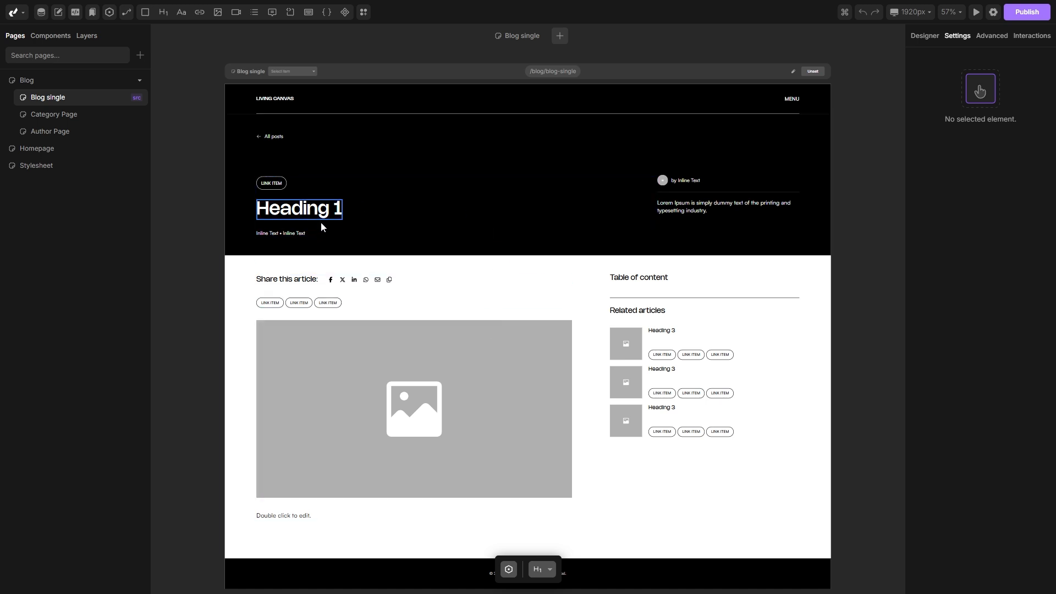
# Step: Connect the hero's main heading content to the page data's Name field
pyautogui.click(287, 213)
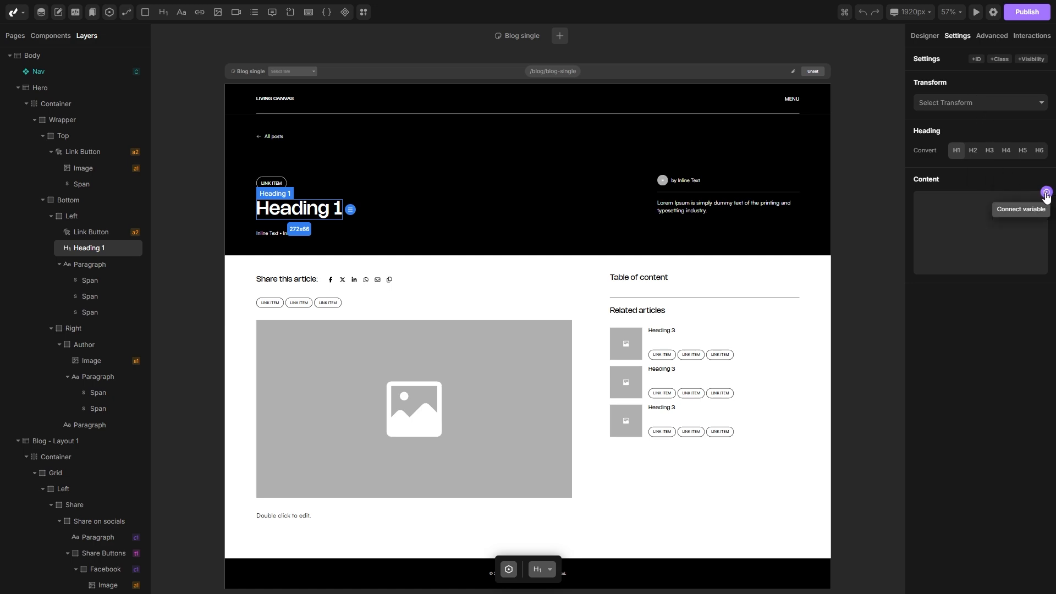
pyautogui.click(1047, 194)
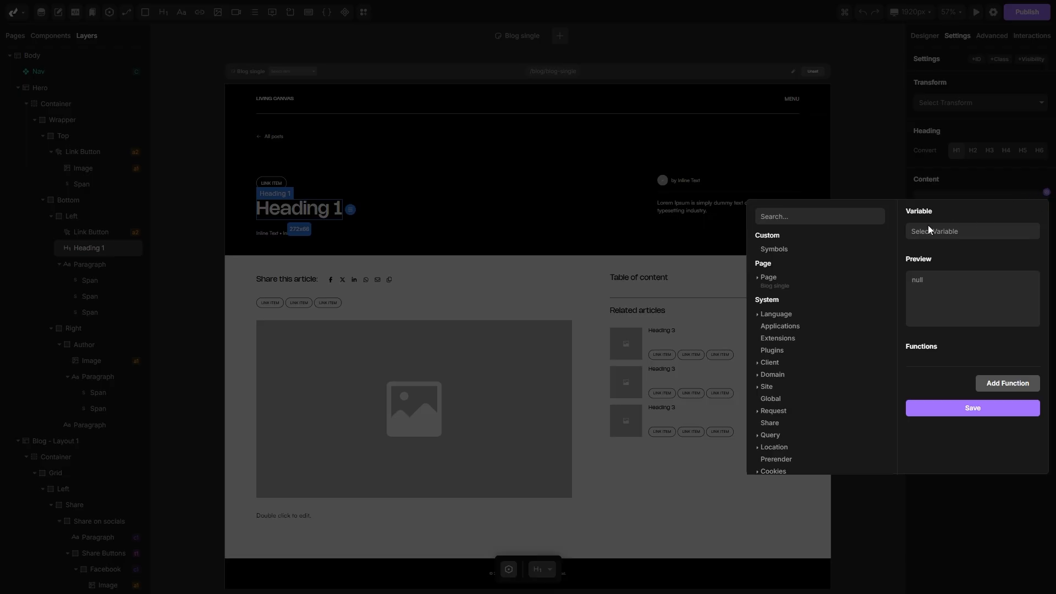
pyautogui.click(759, 279)
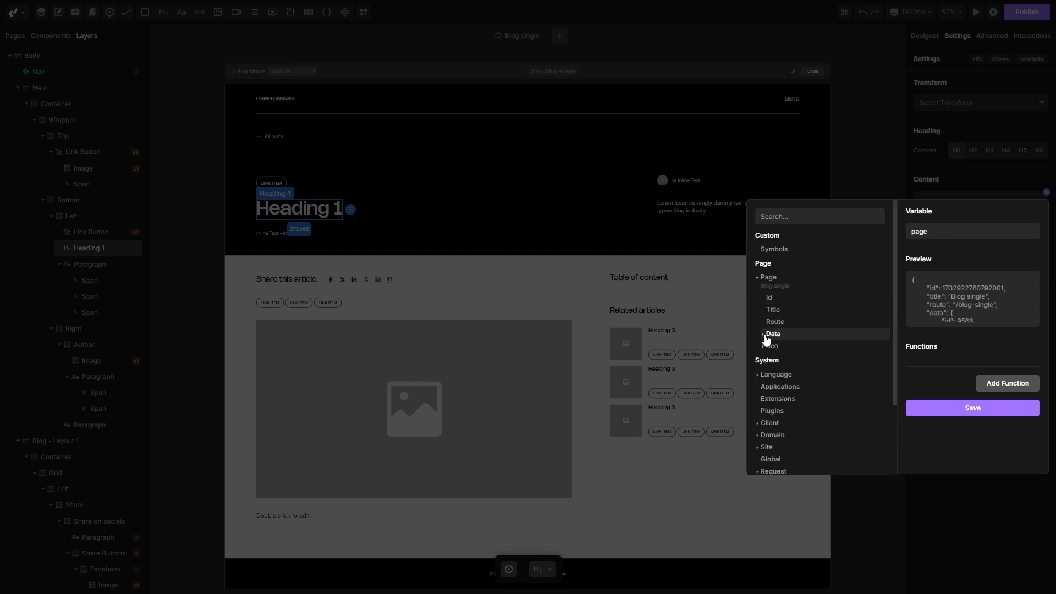
pyautogui.click(772, 334)
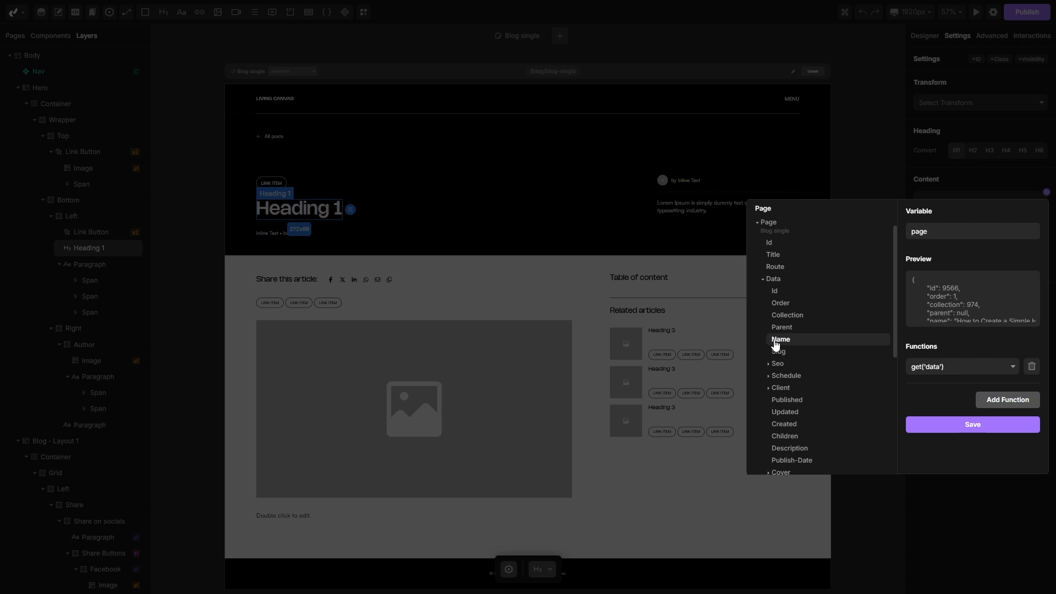
pyautogui.click(789, 344)
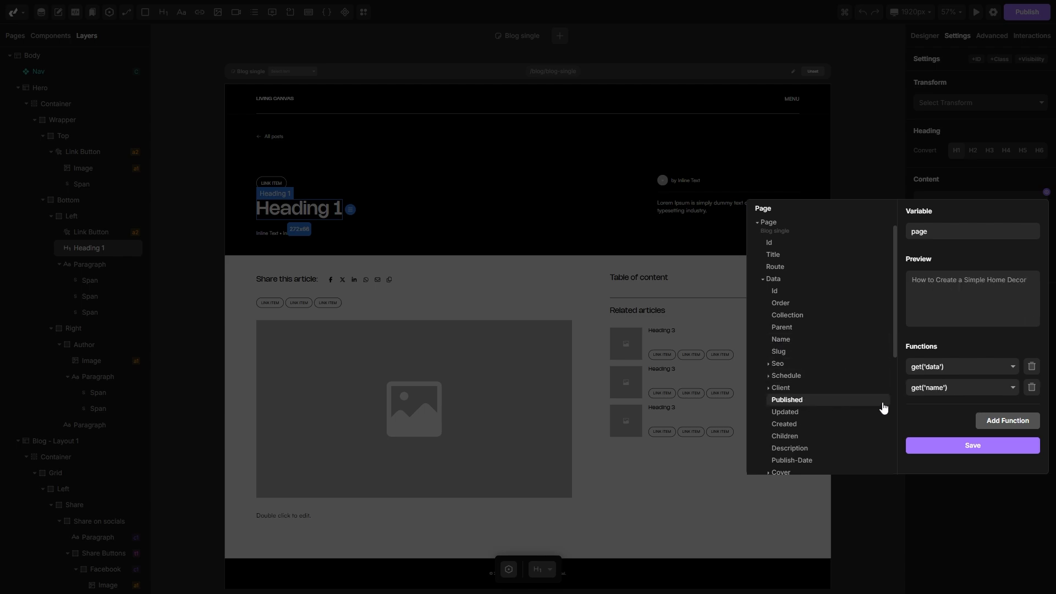
pyautogui.click(943, 447)
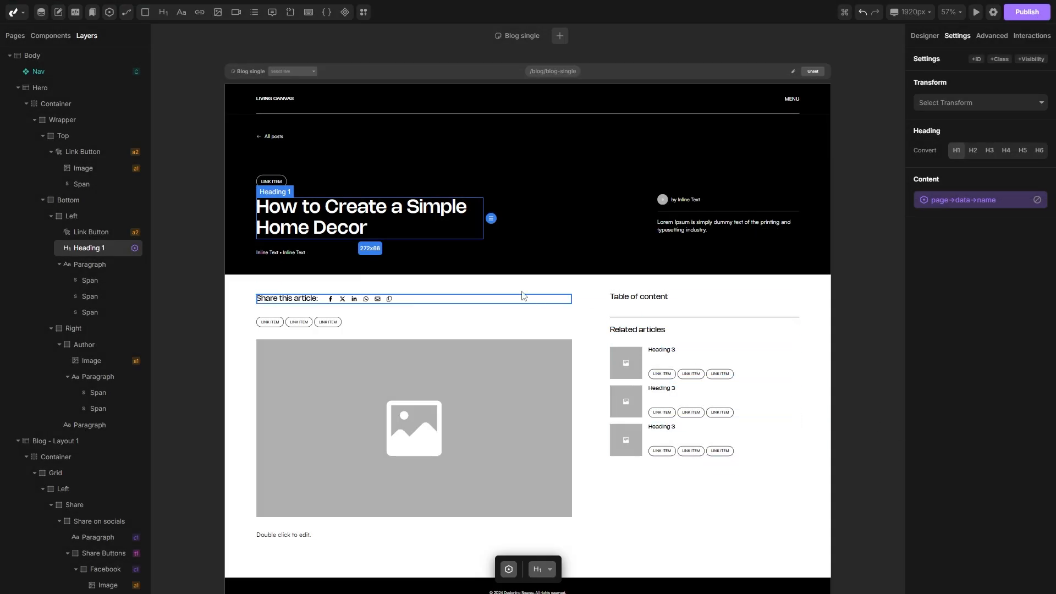
pyautogui.click(438, 266)
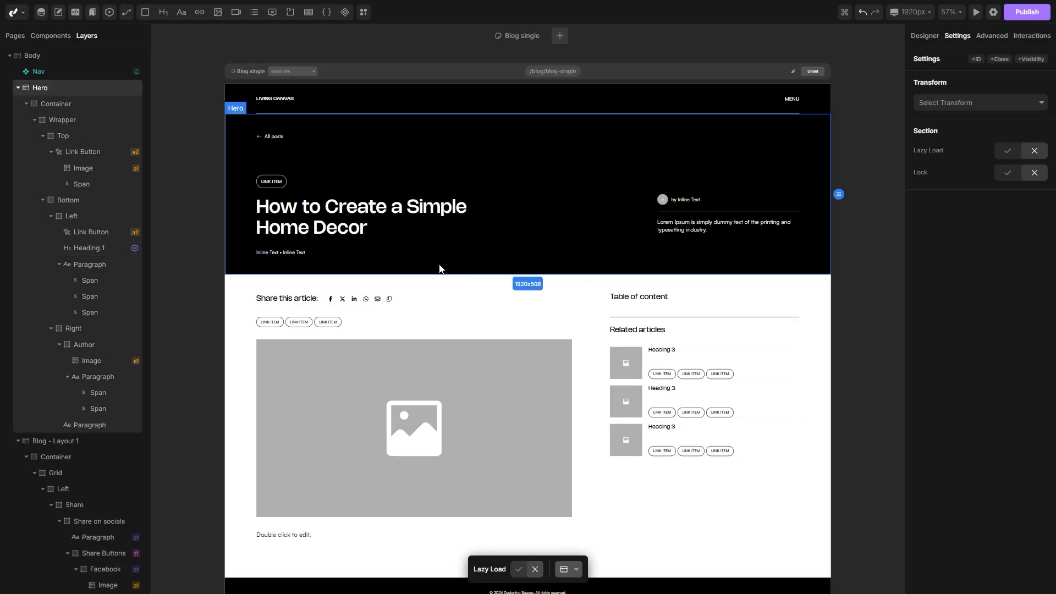
pyautogui.click(334, 216)
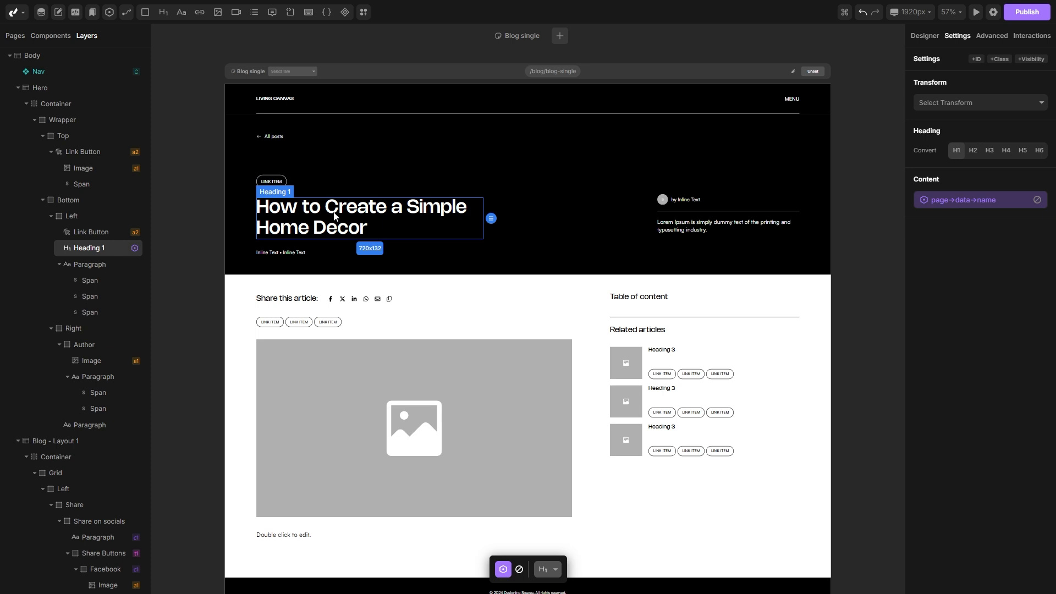
# Step: Connect the hero's intro paragraph below the author line to the page data's Description field
pyautogui.click(680, 228)
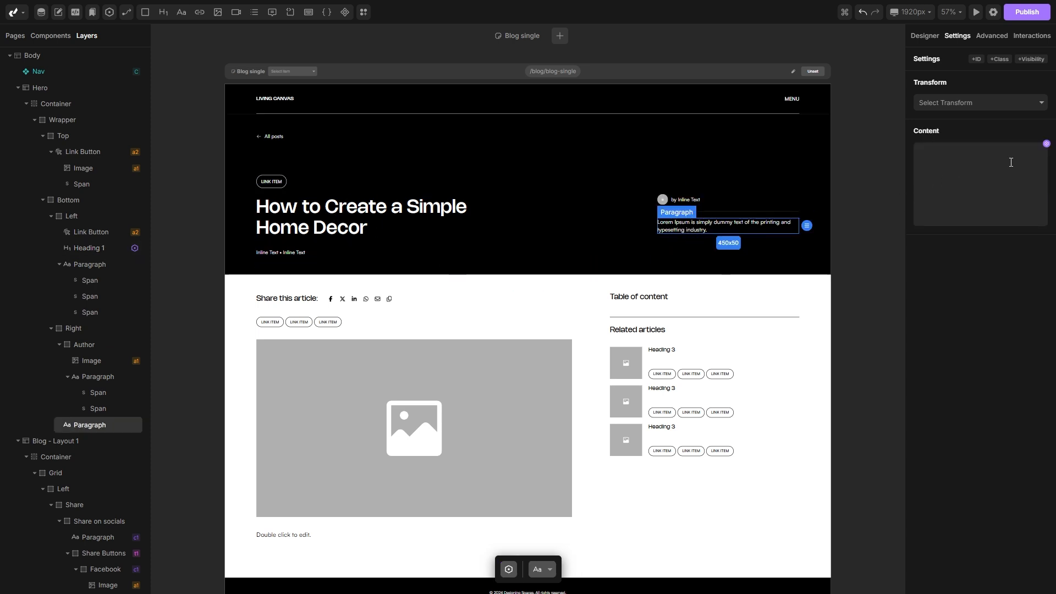
pyautogui.click(1046, 144)
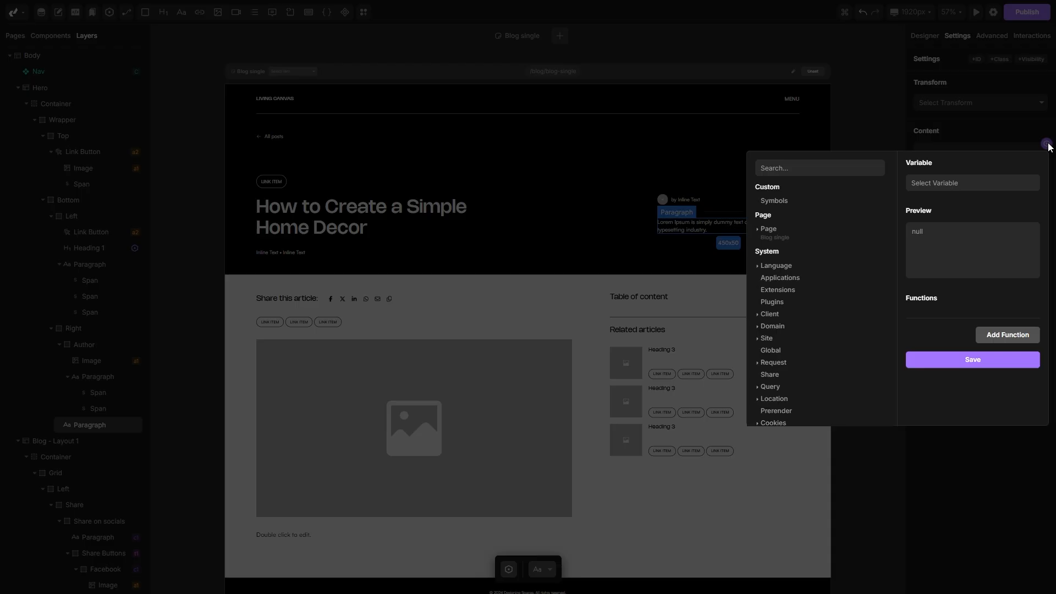
pyautogui.click(759, 234)
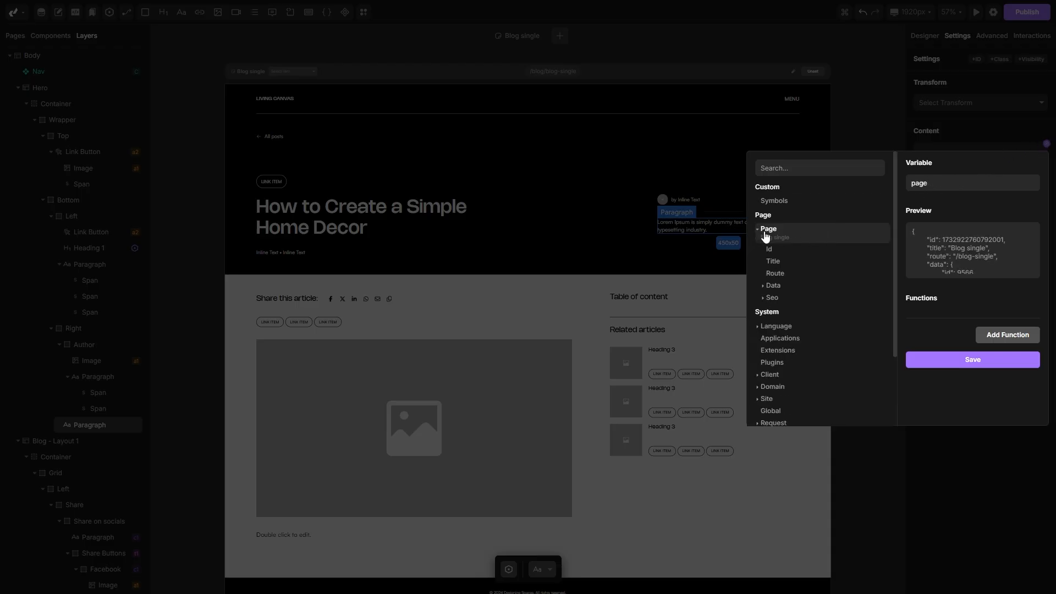
pyautogui.click(768, 288)
pyautogui.moveTo(895, 237); pyautogui.dragTo(893, 300)
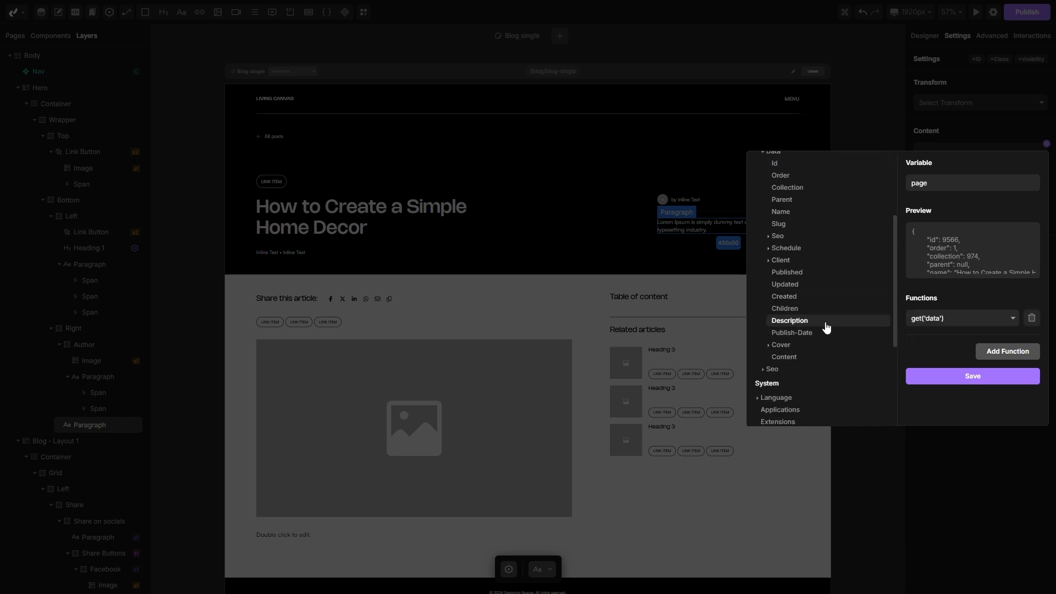
pyautogui.click(778, 323)
pyautogui.click(946, 400)
pyautogui.click(655, 256)
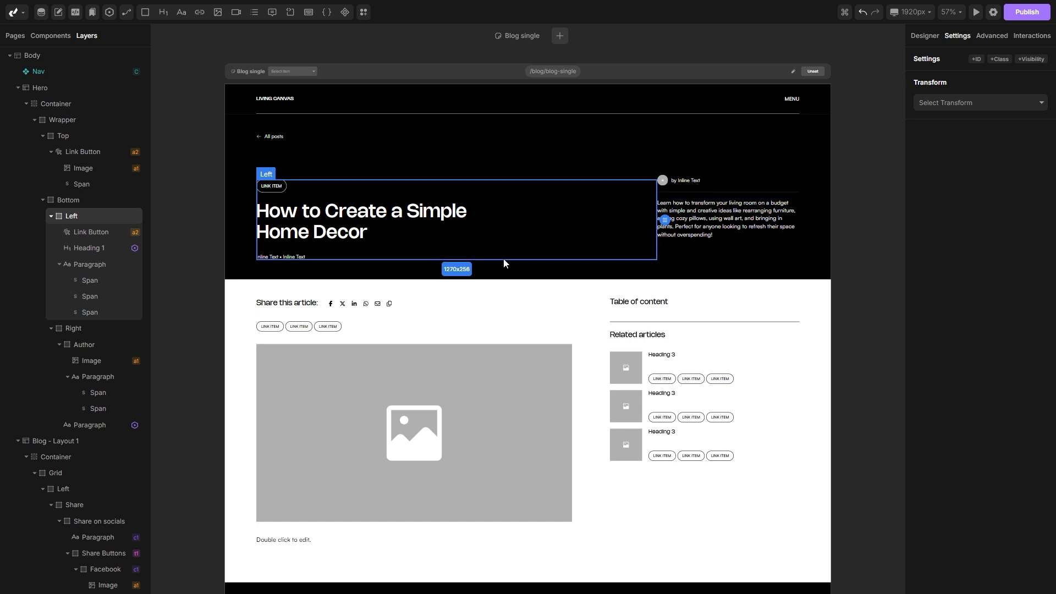
# Step: Connect the first inline text below the hero heading to the page data's Publish-Date field
pyautogui.click(265, 258)
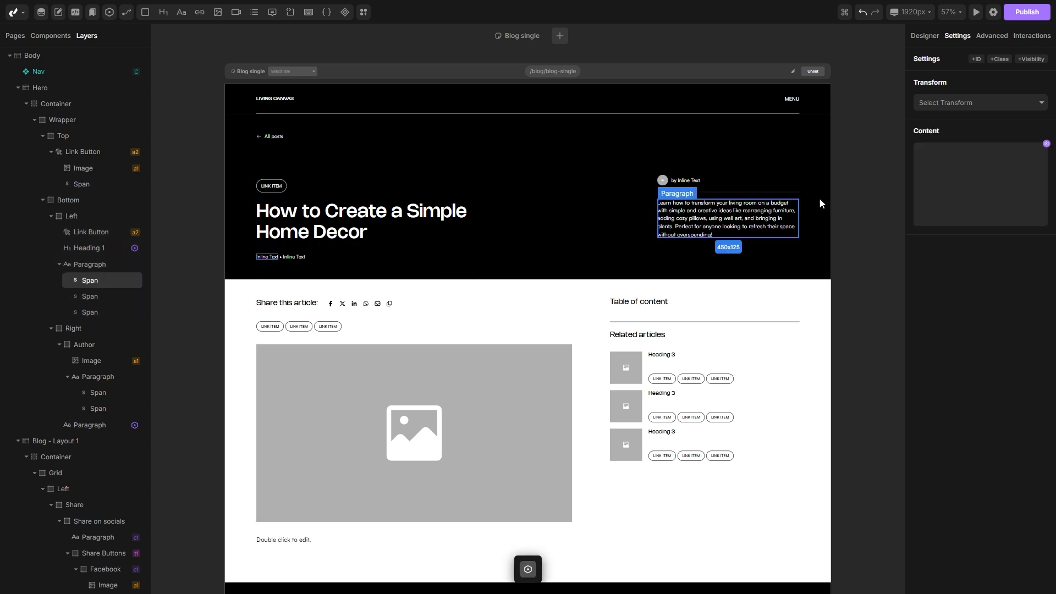
pyautogui.click(1046, 144)
pyautogui.click(774, 231)
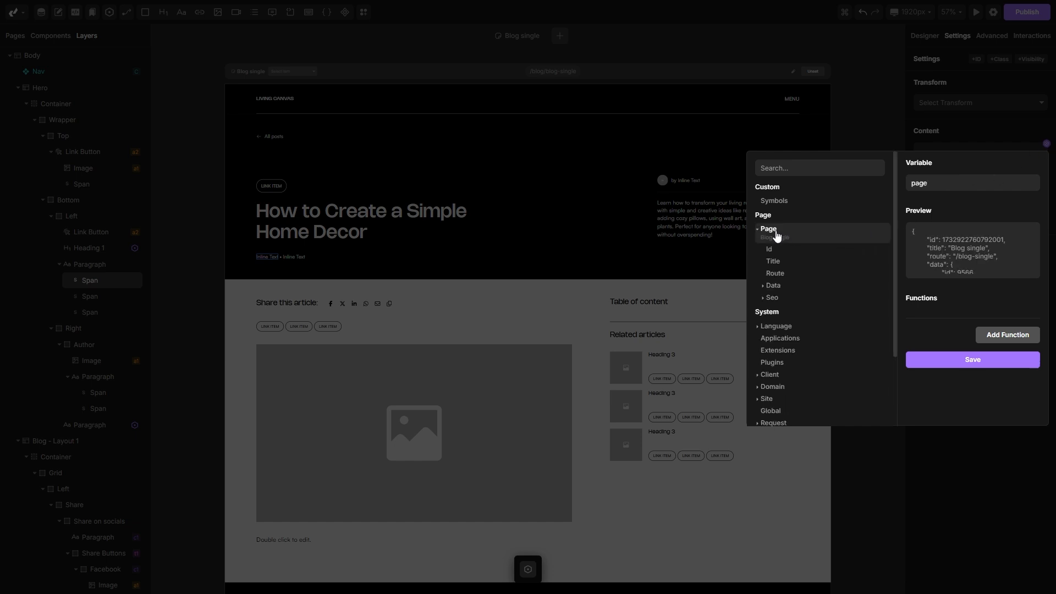
pyautogui.click(776, 286)
pyautogui.scroll(-3, 792, 358)
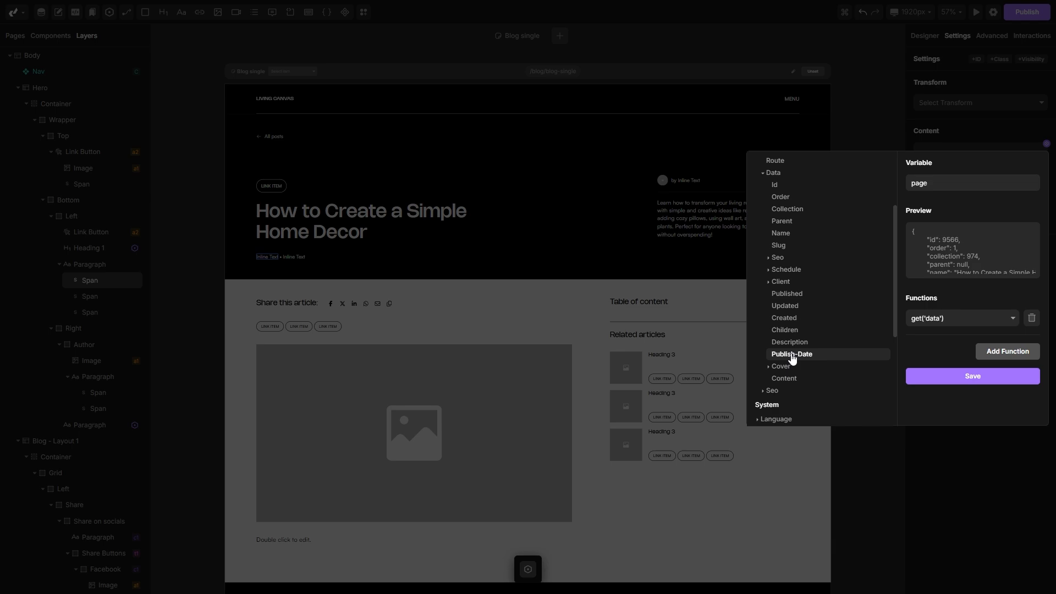
pyautogui.click(792, 354)
pyautogui.click(954, 397)
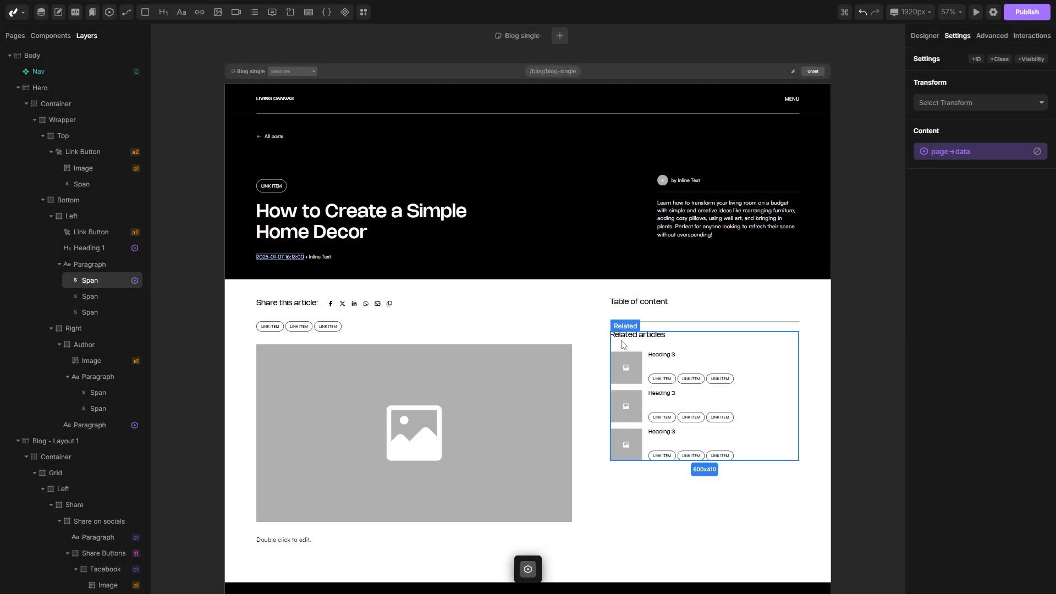
pyautogui.click(254, 264)
pyautogui.scroll(4, 254, 258)
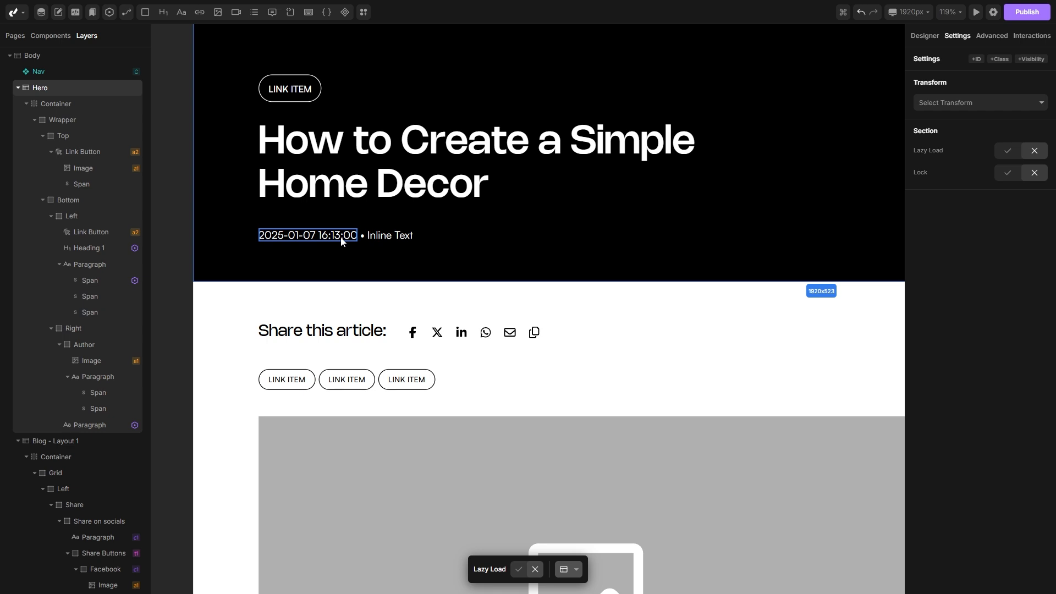
pyautogui.scroll(-5, 599, 178)
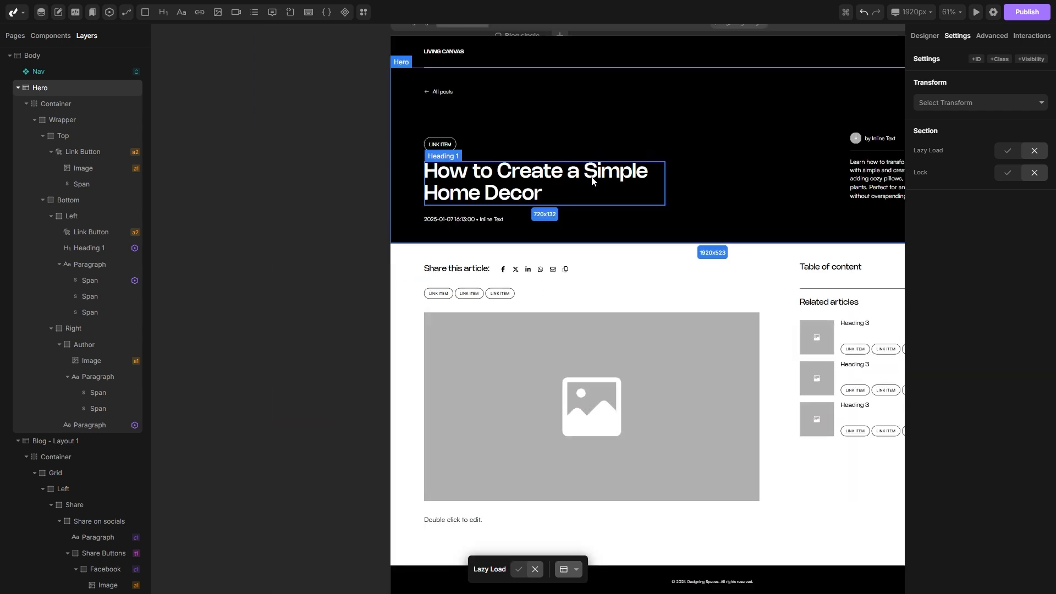
# Step: Connect the large cover image's source to the File value of the page data's Cover field
pyautogui.scroll(-1, 579, 176)
pyautogui.click(431, 268)
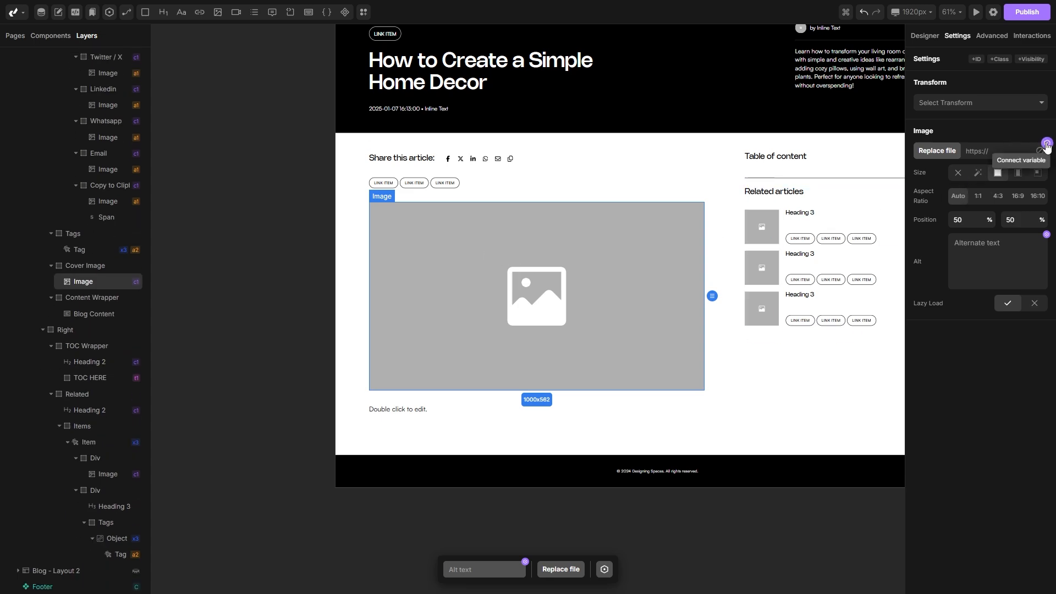
pyautogui.click(1046, 144)
pyautogui.click(769, 230)
pyautogui.click(770, 285)
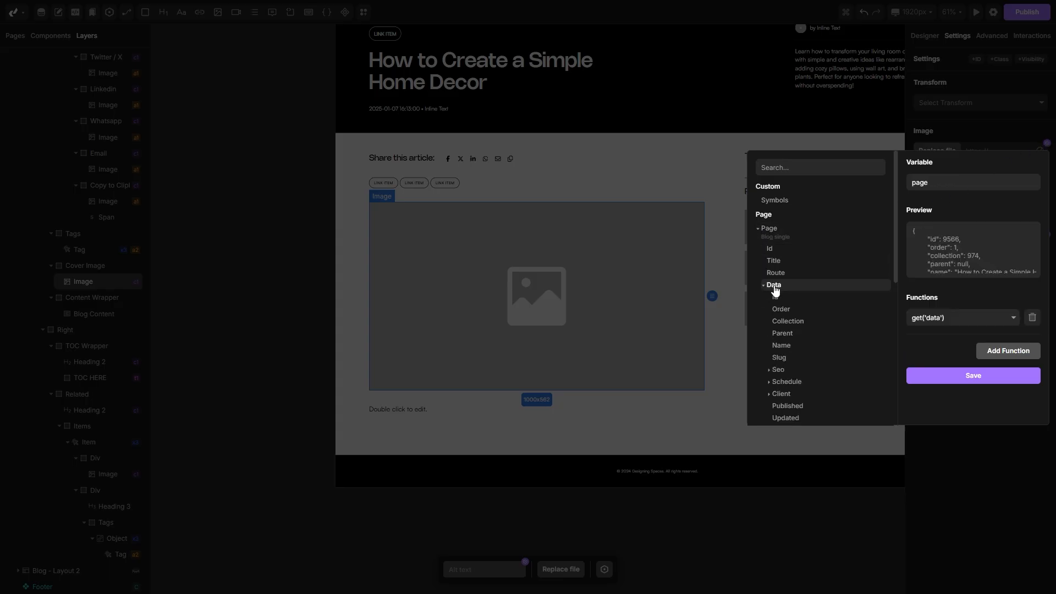
pyautogui.moveTo(896, 238); pyautogui.dragTo(888, 266)
pyautogui.scroll(-3, 887, 266)
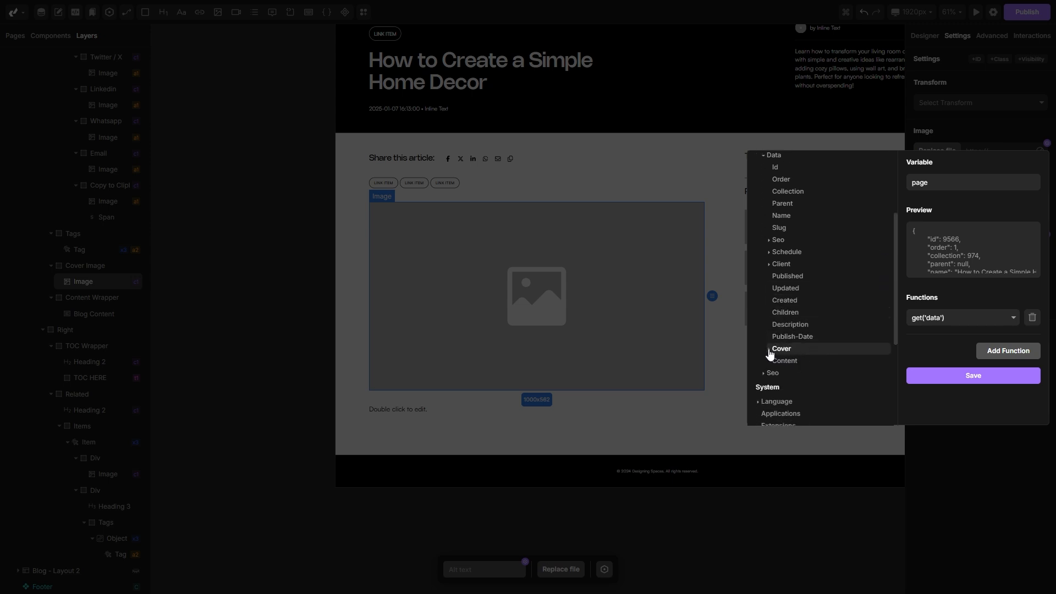
pyautogui.click(769, 352)
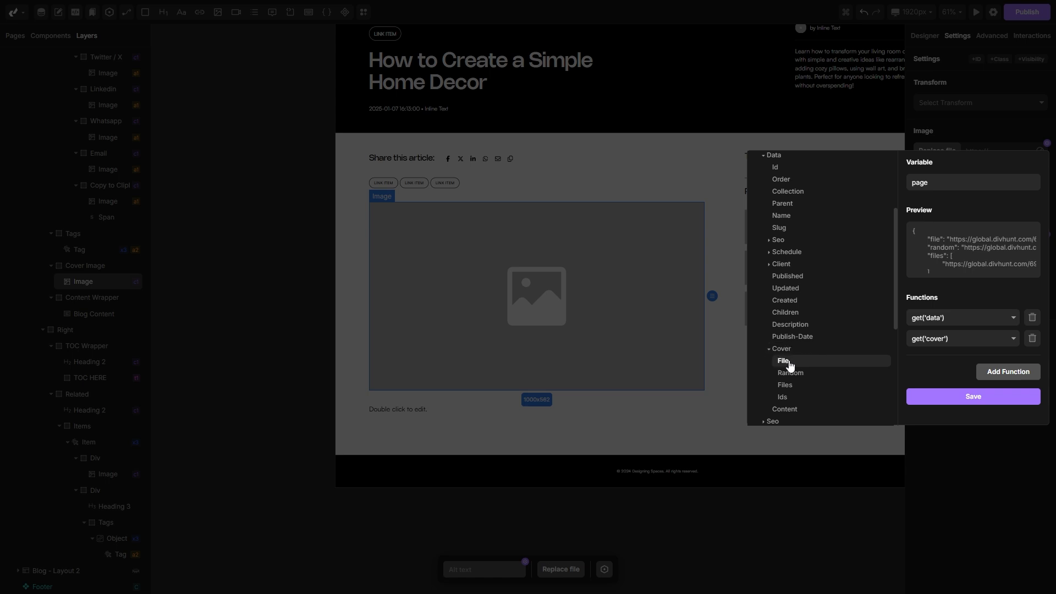
pyautogui.click(794, 362)
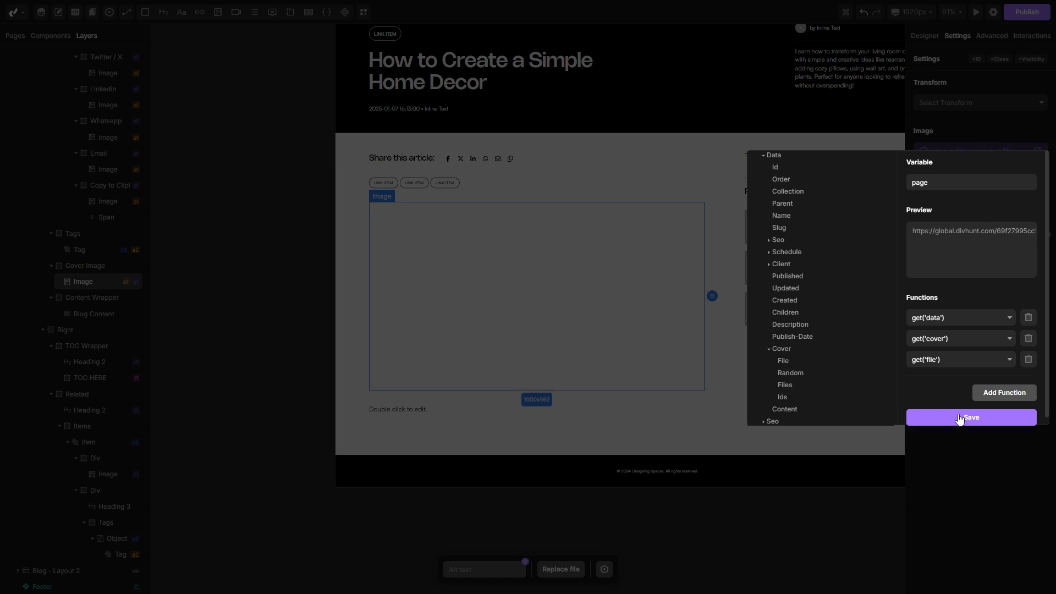
pyautogui.click(960, 418)
pyautogui.click(735, 423)
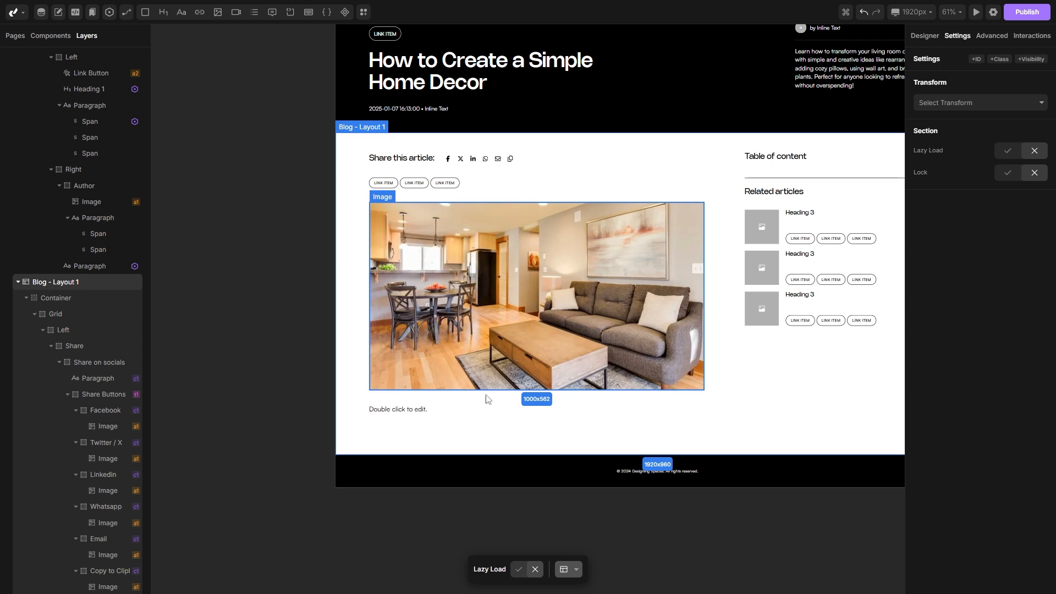
# Step: Connect the Blog Content rich-text element below the cover image to the page data's Content field
pyautogui.click(393, 414)
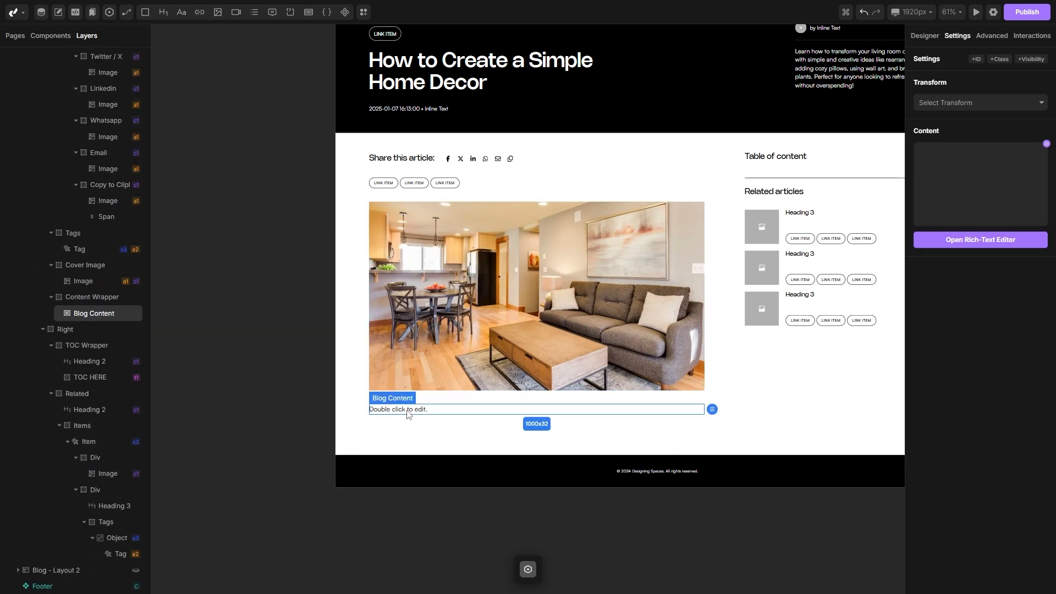
pyautogui.click(1046, 144)
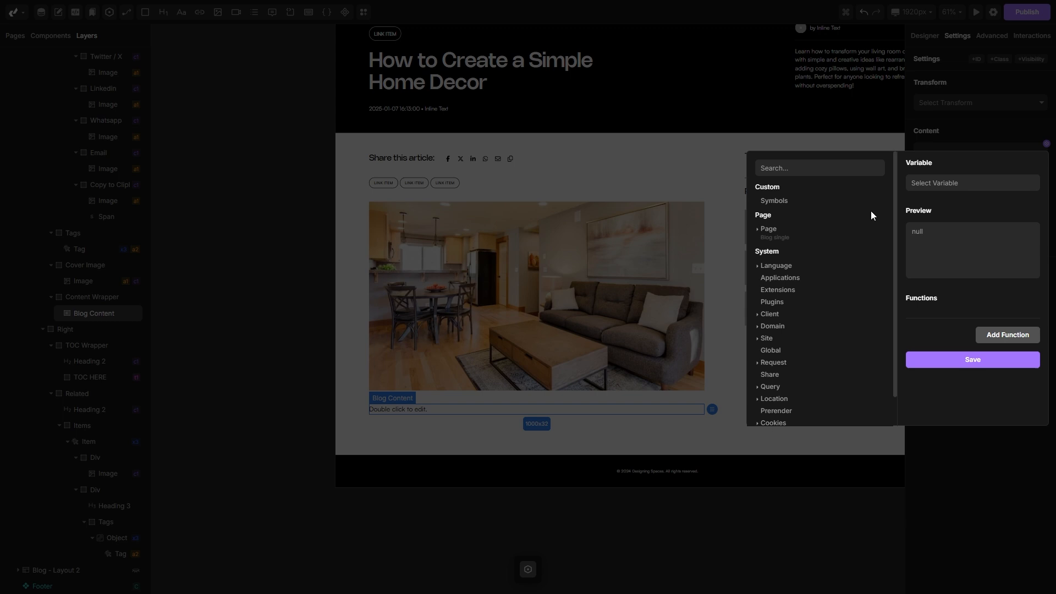
pyautogui.click(772, 234)
pyautogui.click(840, 283)
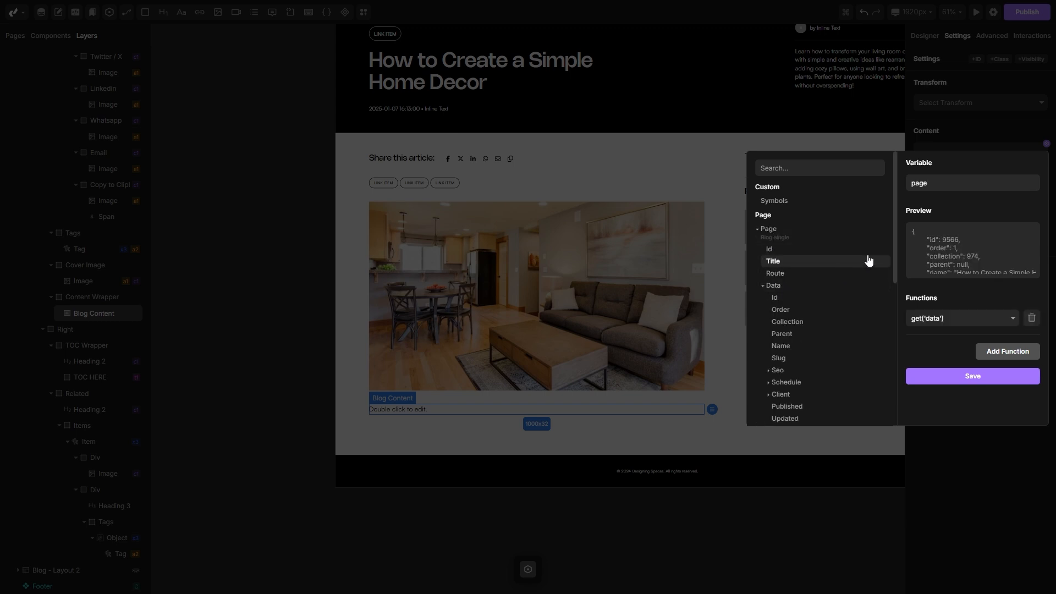
pyautogui.moveTo(893, 236); pyautogui.dragTo(888, 303)
pyautogui.click(787, 370)
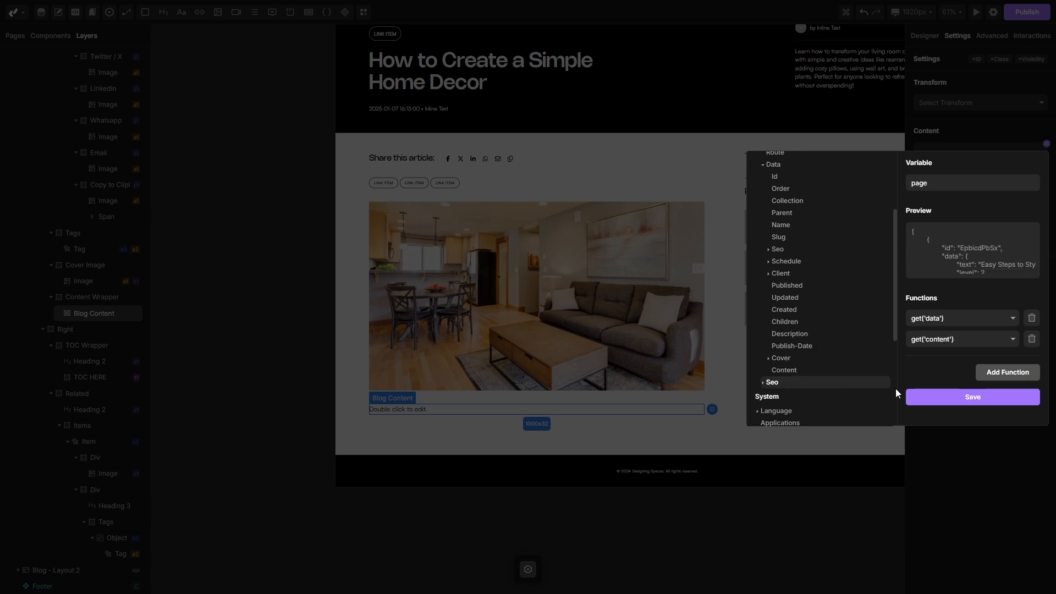
pyautogui.click(969, 396)
pyautogui.click(772, 399)
pyautogui.scroll(-2, 771, 399)
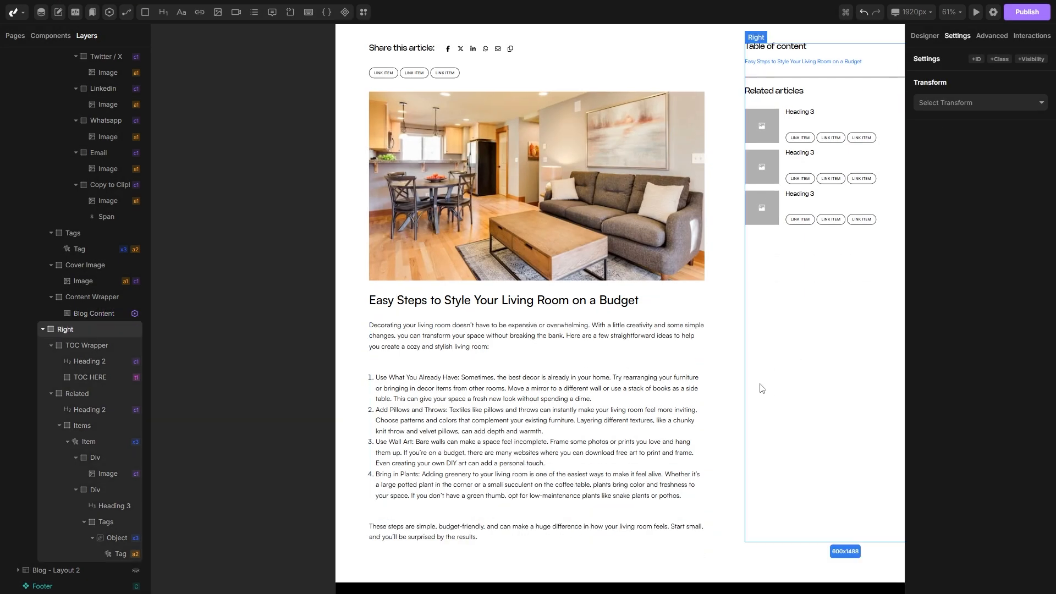
pyautogui.scroll(-3, 760, 385)
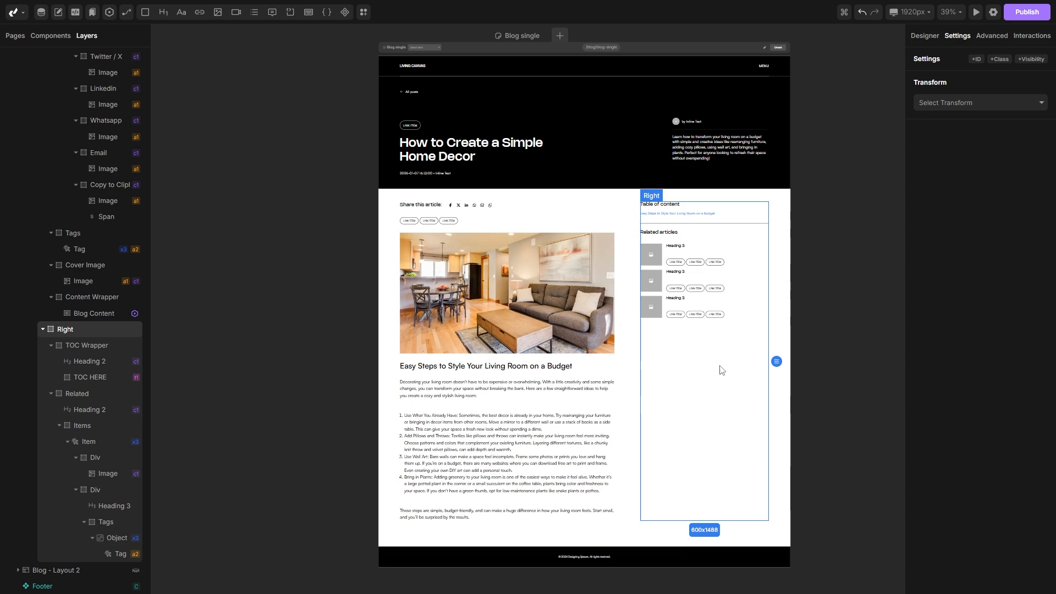